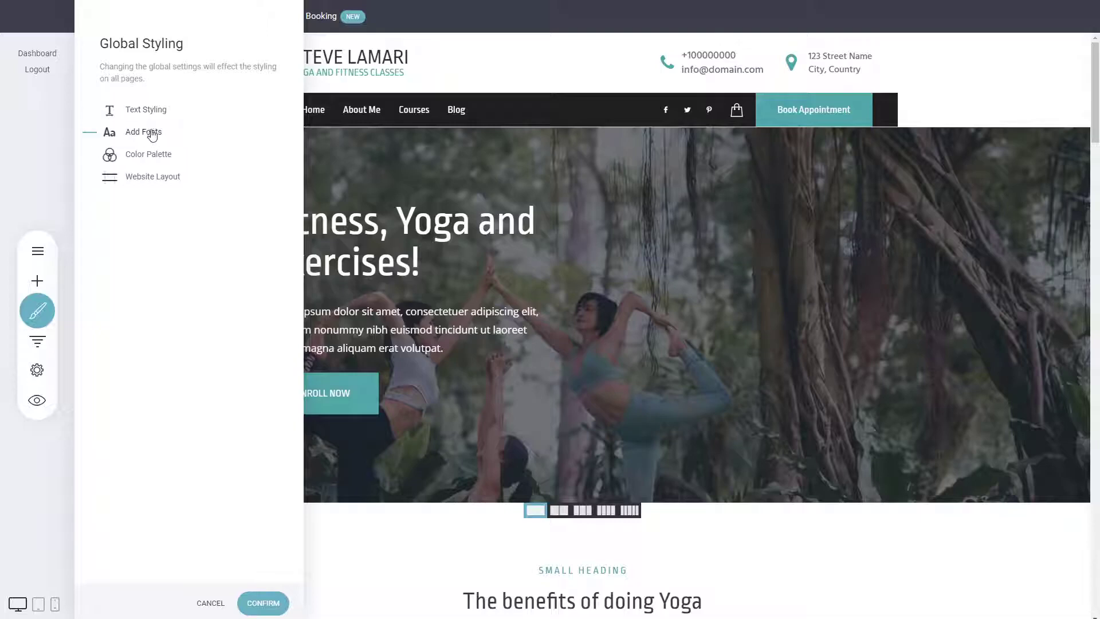
Add the Oswald regular font from the most popular Google Fonts to the website's fonts.
click(143, 132)
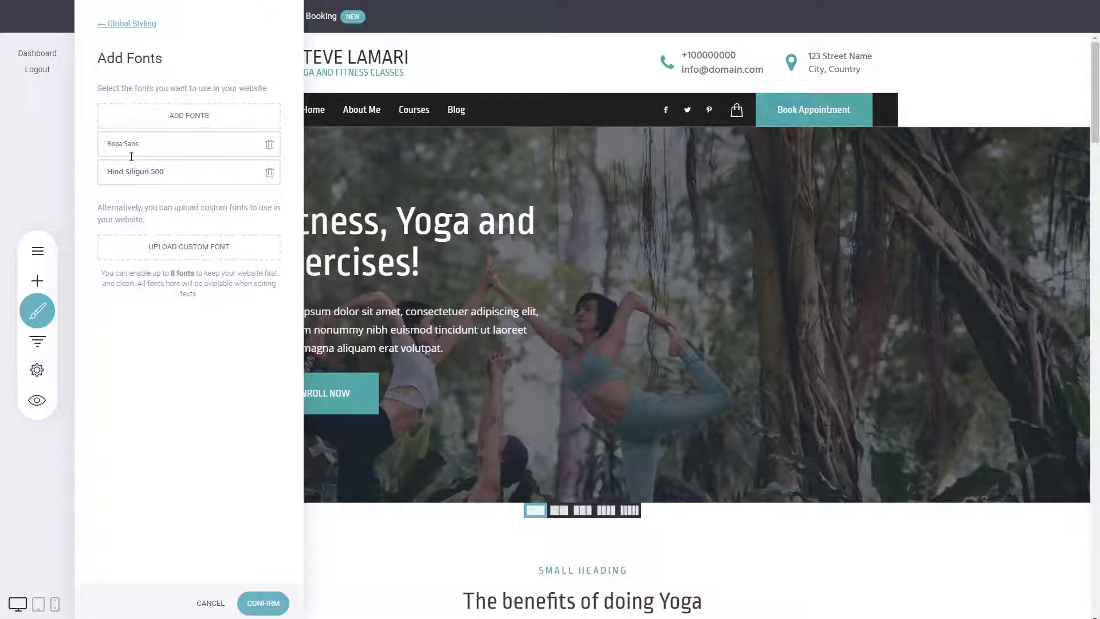
click(207, 122)
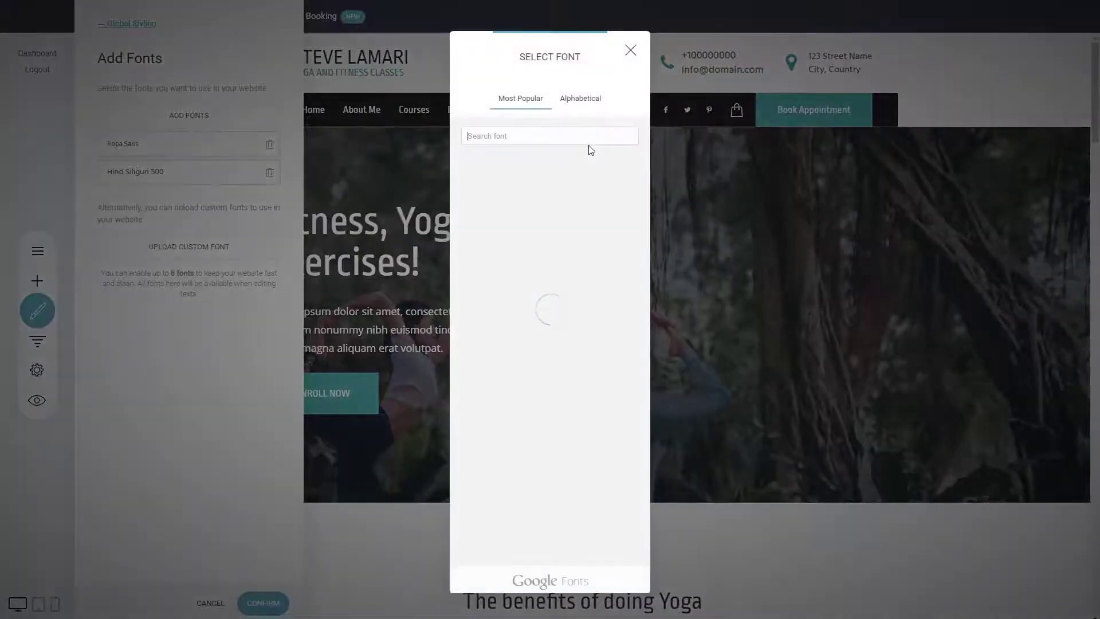
mouse_move(644, 163)
mouse_down()
mouse_move(642, 234)
mouse_move(644, 162)
mouse_up()
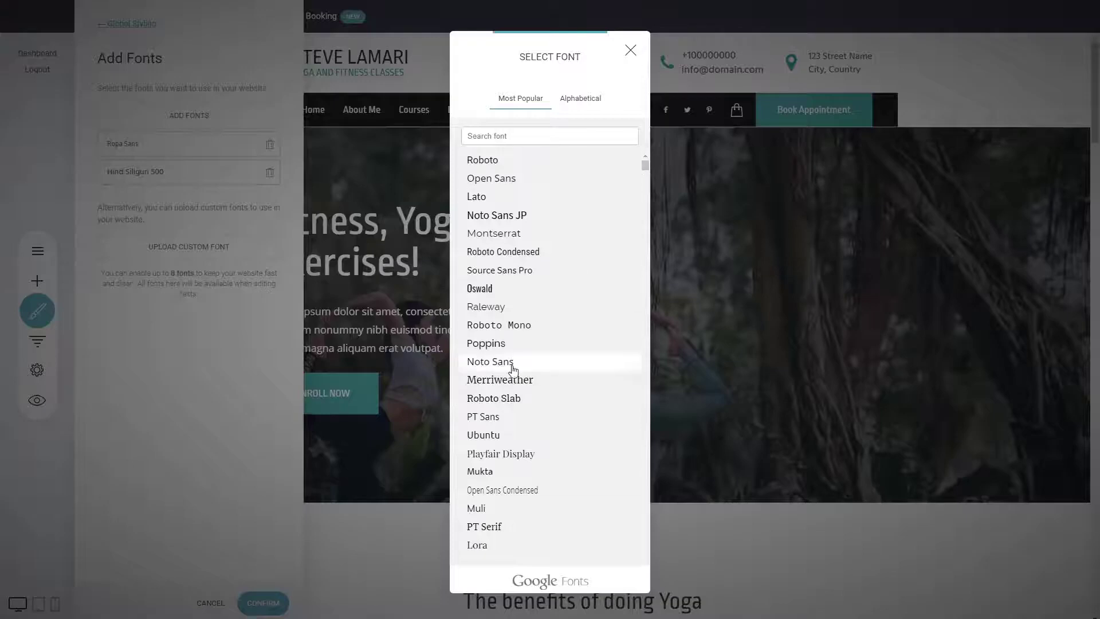
click(519, 290)
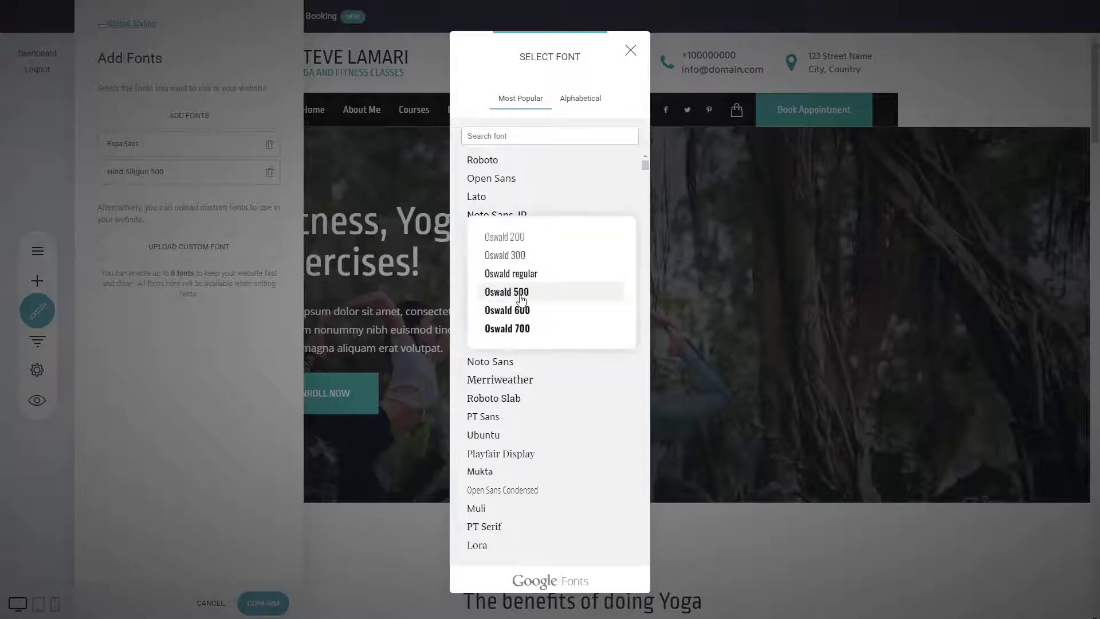
click(521, 274)
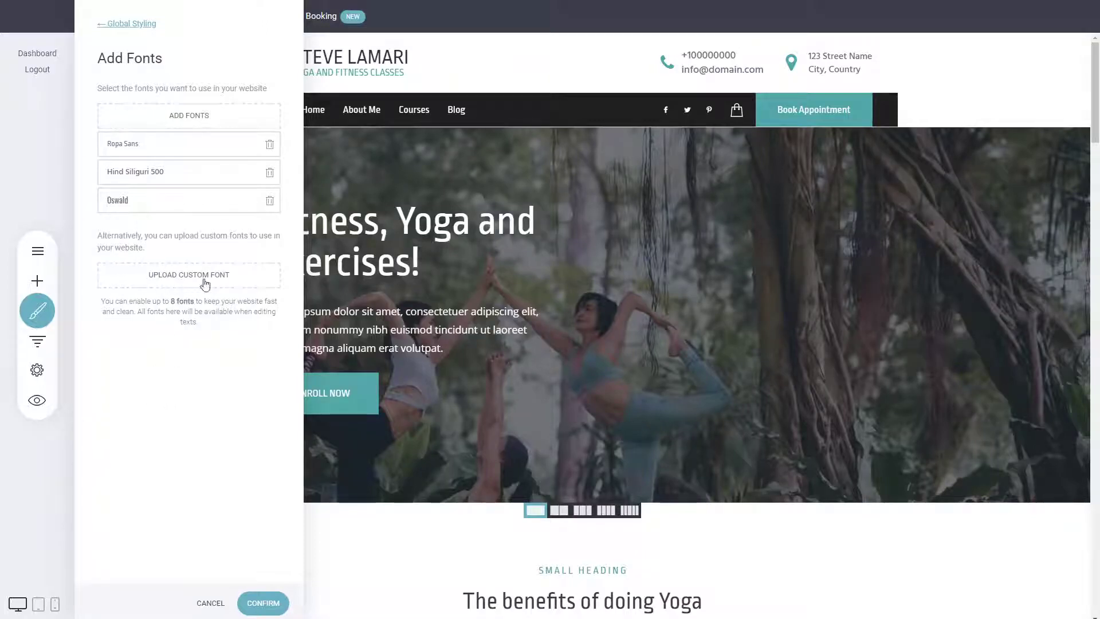
Look at the custom font upload form, cancel it, and confirm the website's font list.
click(182, 280)
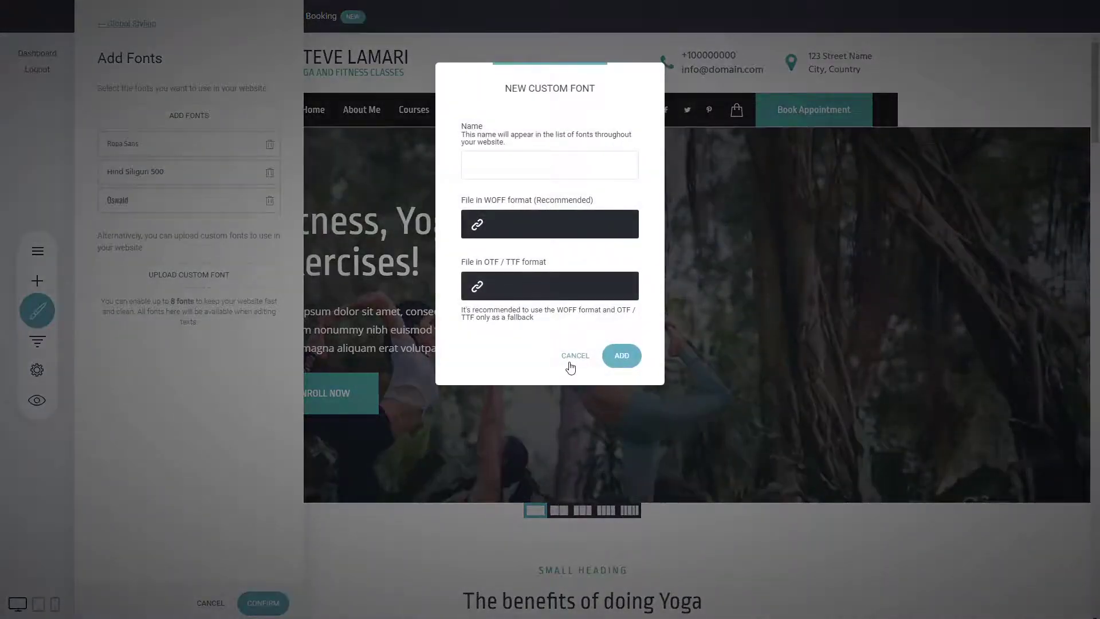
click(574, 356)
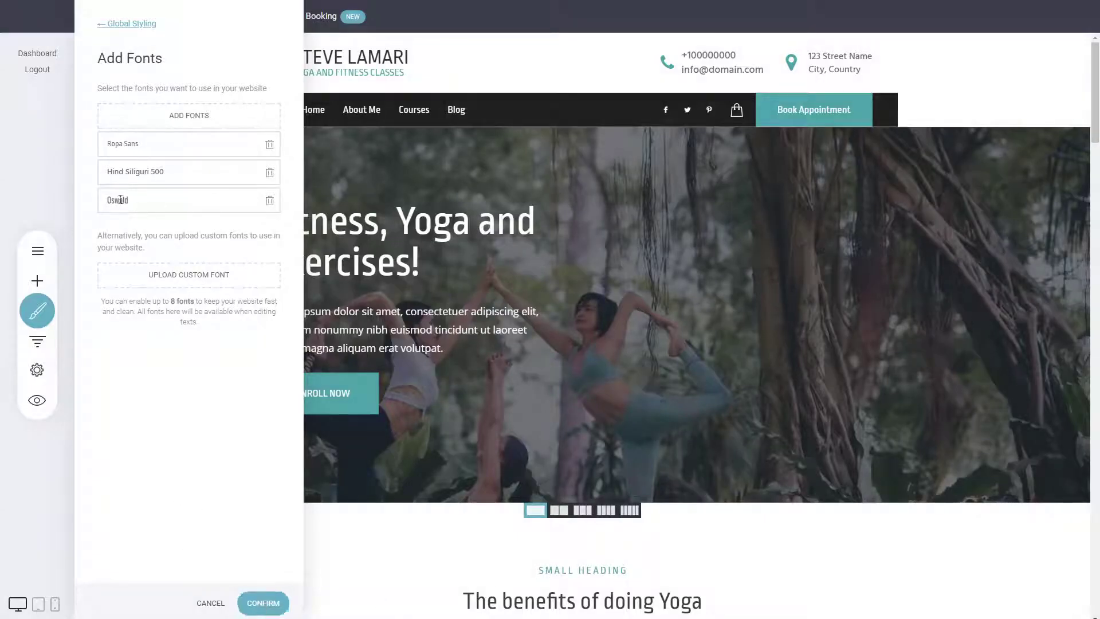
click(263, 602)
Set the font of the hero heading "Fitness, Yoga and Exercises!" to Oswald.
triple_click(401, 229)
click(355, 184)
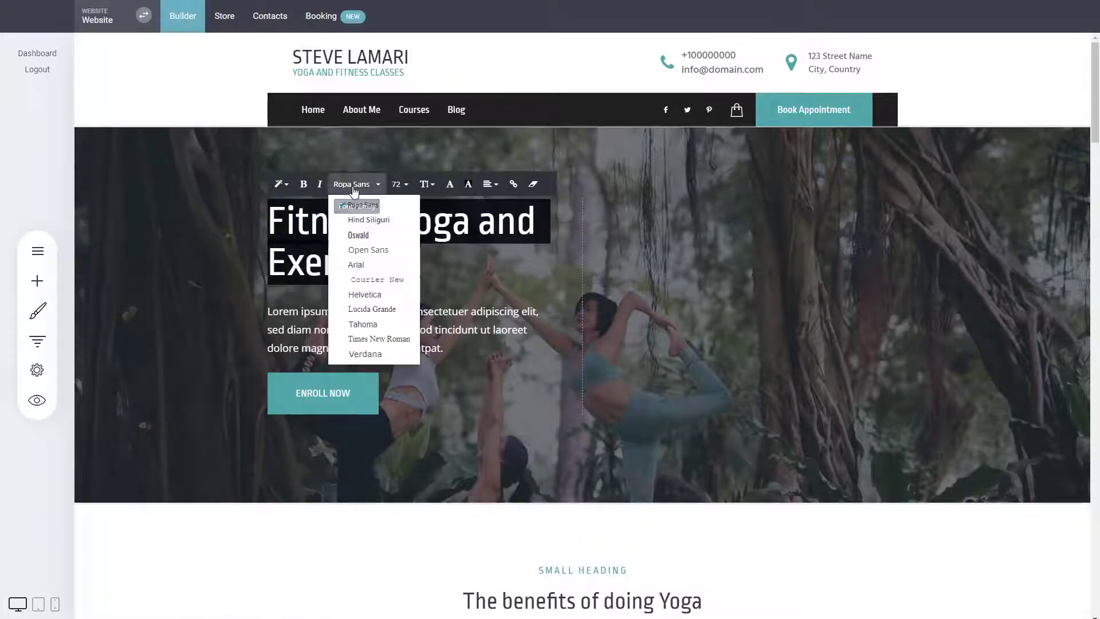
click(365, 235)
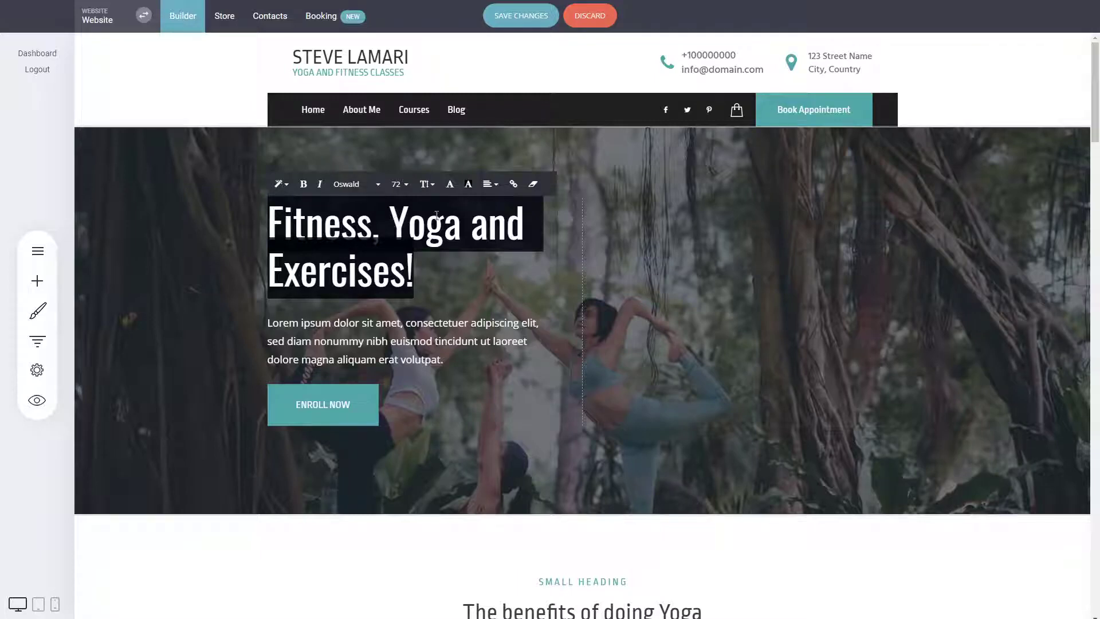
Clear the hero heading's formatting, then set its text color to white and save the changes.
click(532, 184)
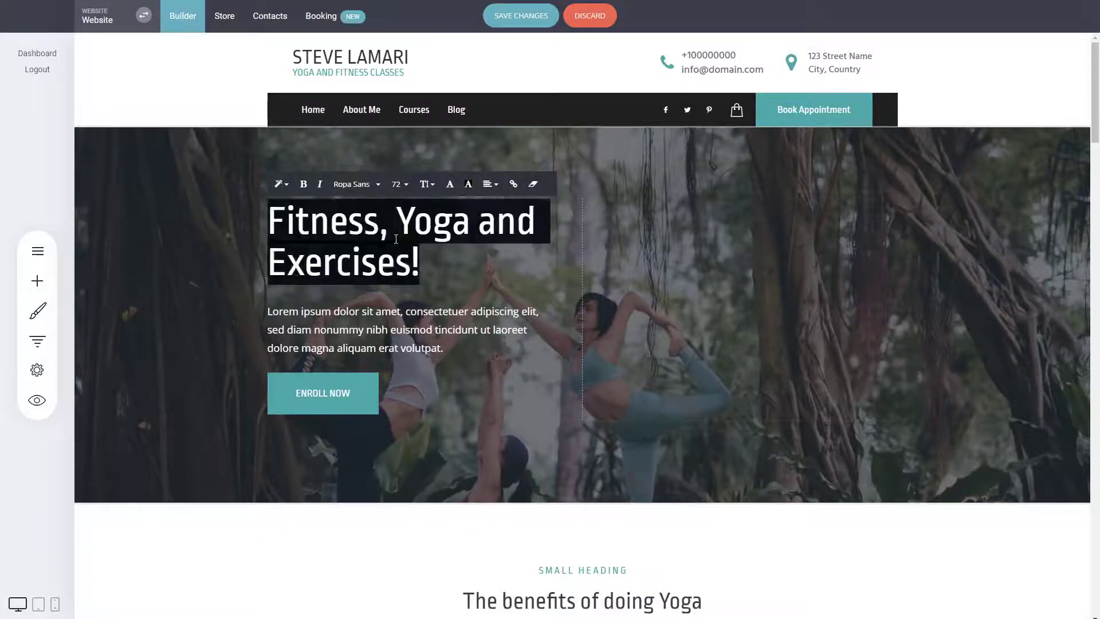
click(450, 184)
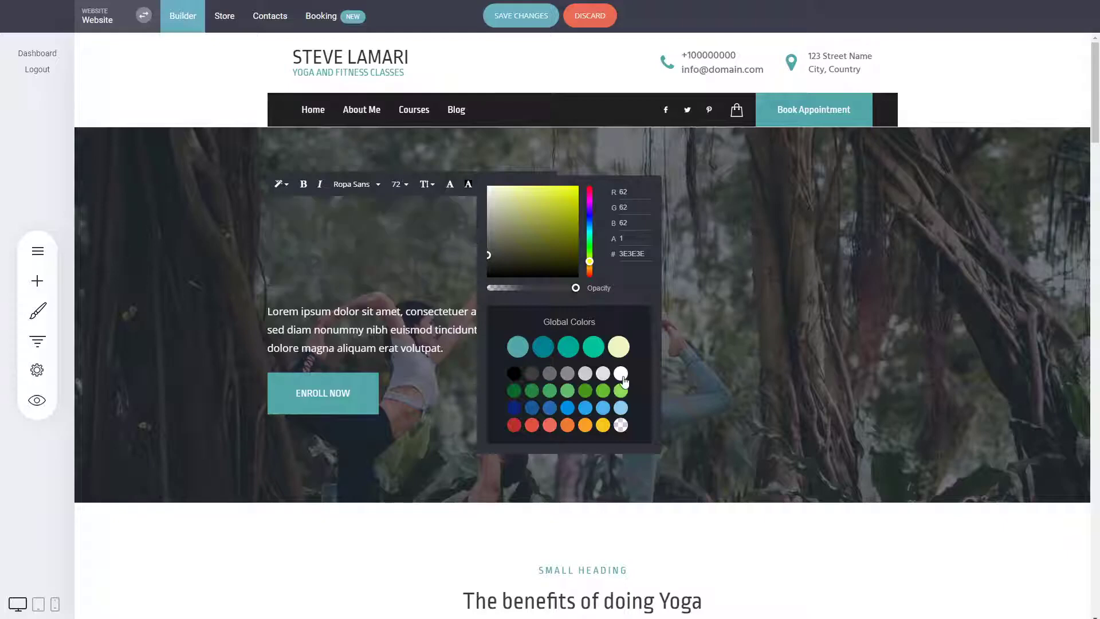
click(621, 373)
click(520, 15)
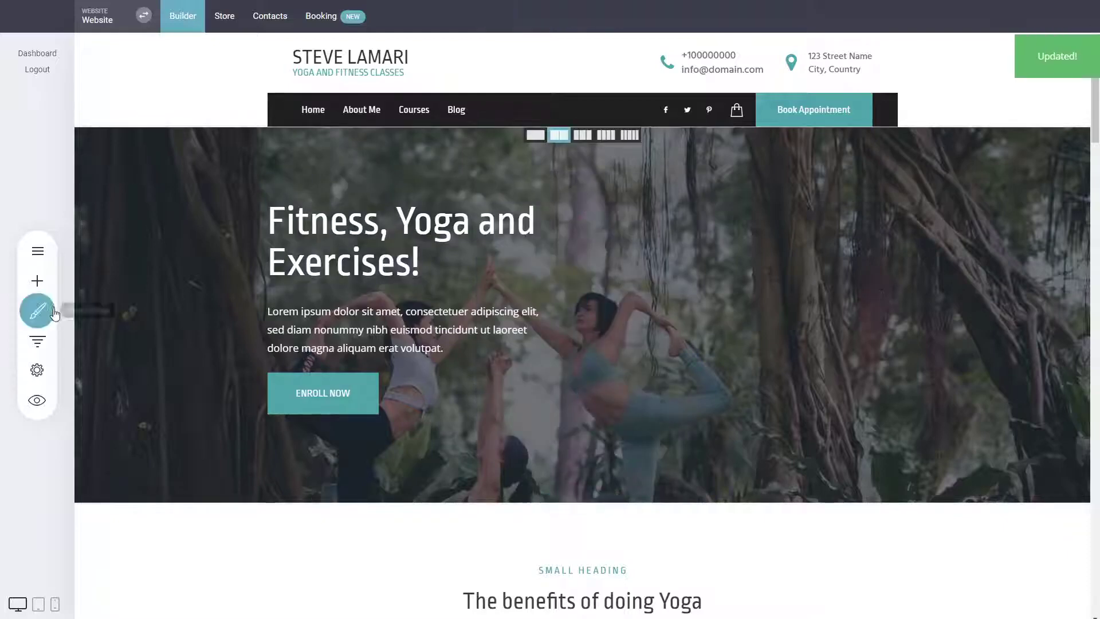
Set the Heading 1 font to Oswald in the global text styling.
click(49, 315)
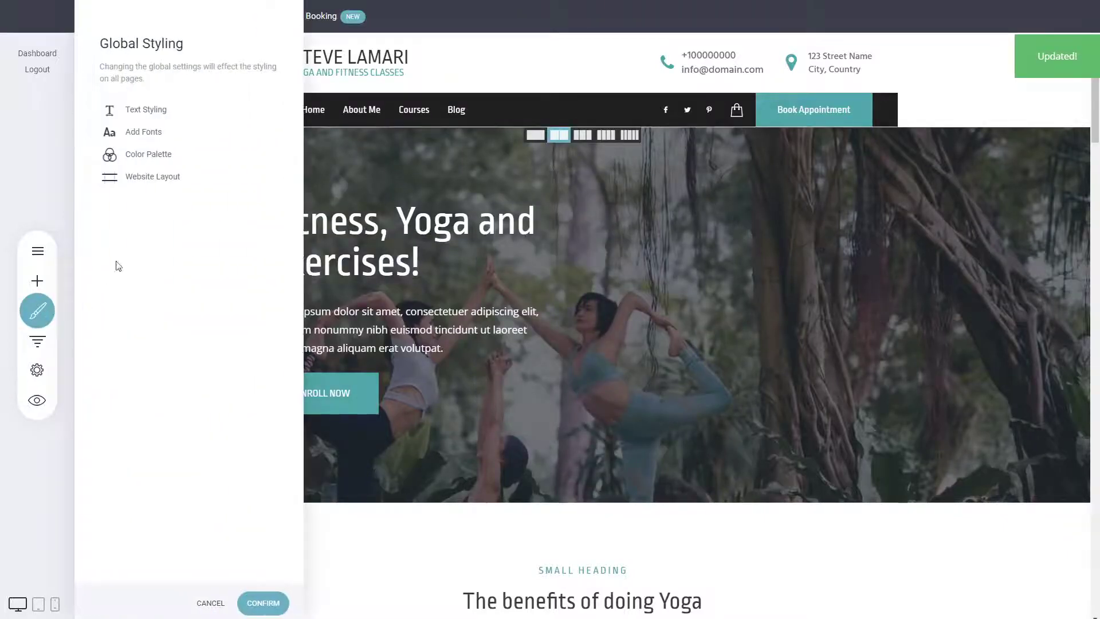
click(153, 112)
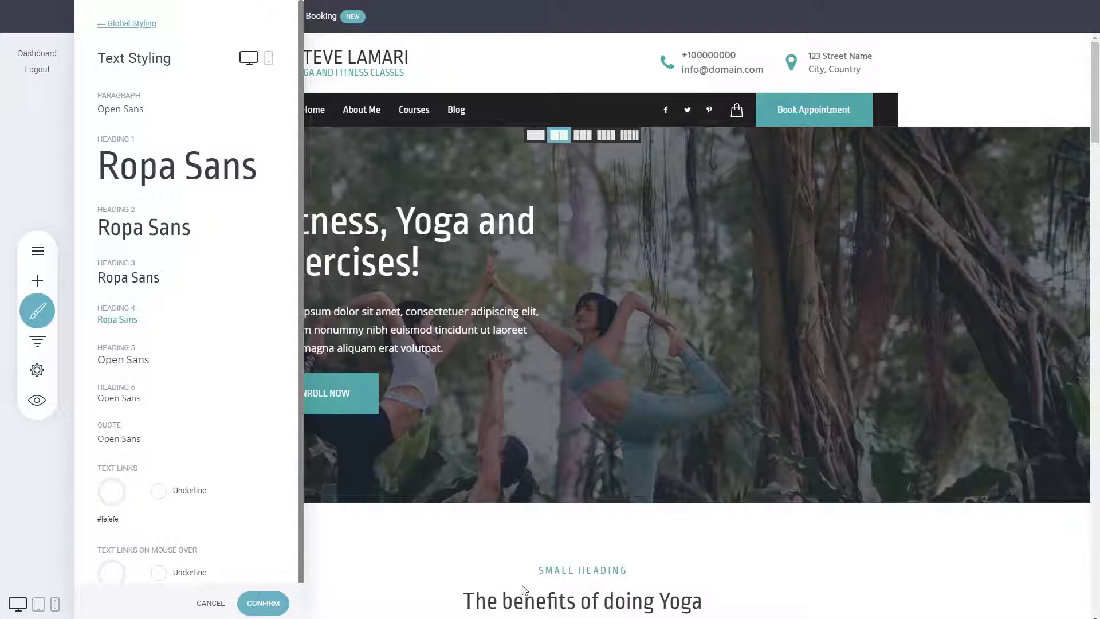
click(167, 174)
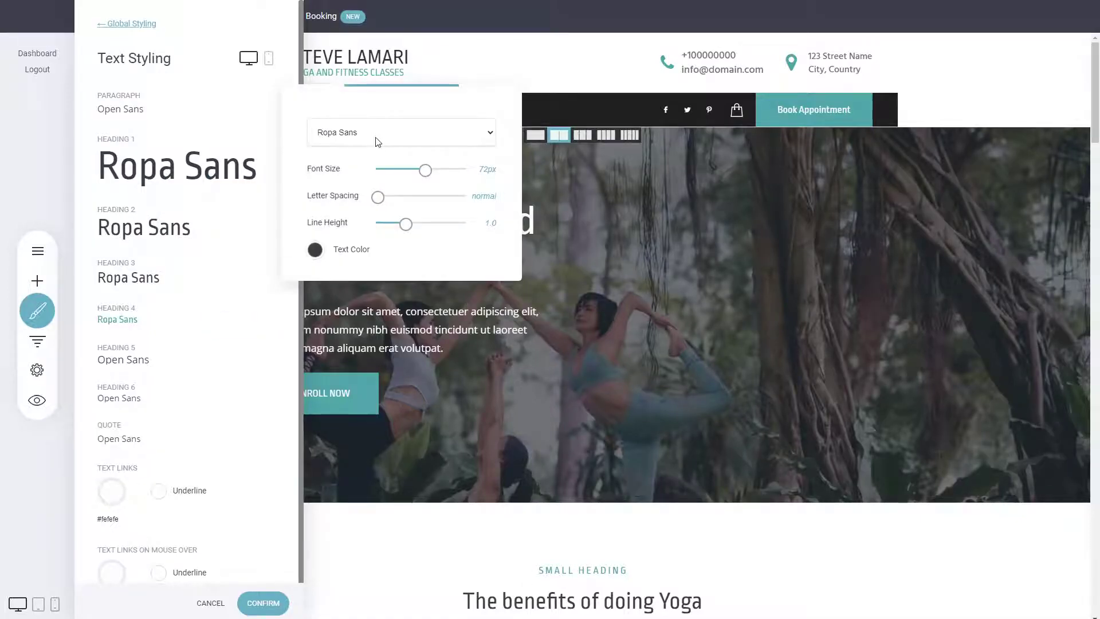
click(346, 179)
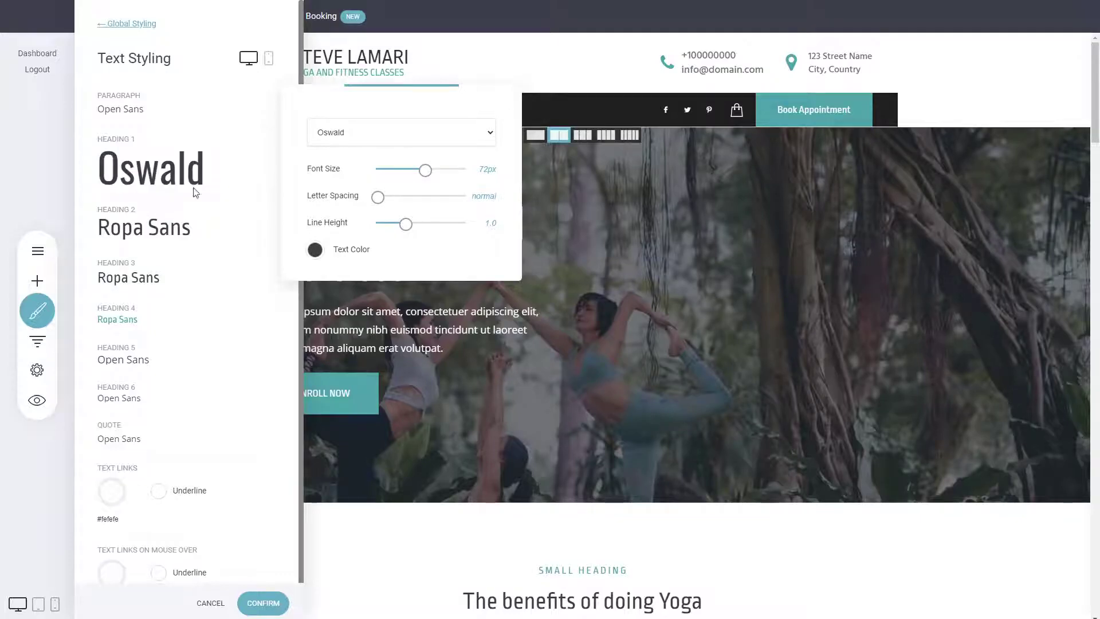
Set the global fonts of Heading 2, Heading 3 and Heading 4 to Oswald.
click(137, 229)
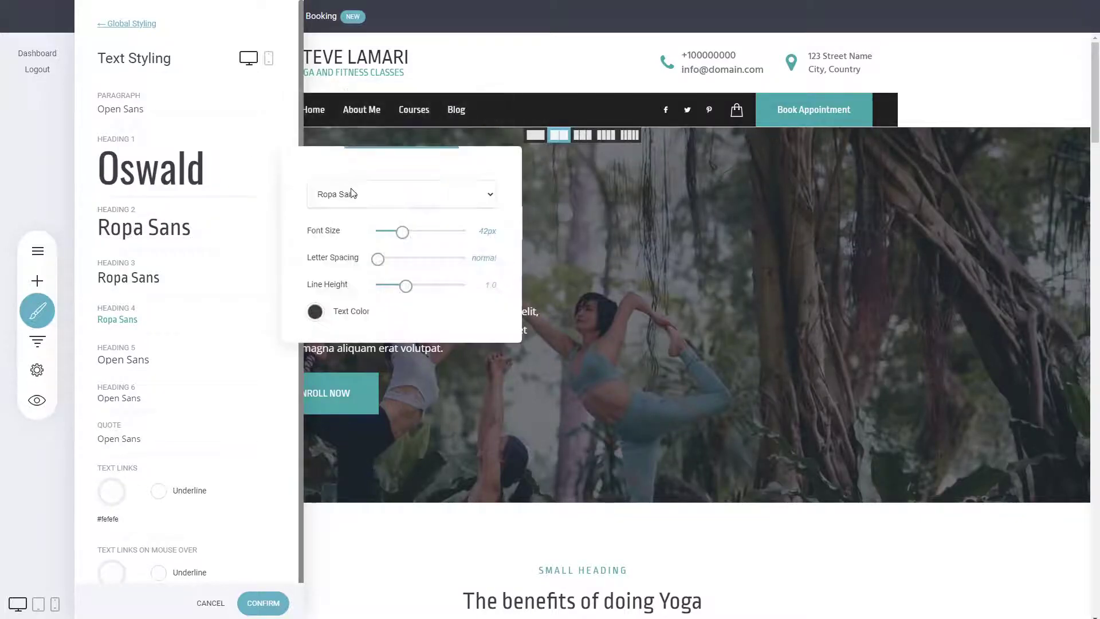
click(333, 234)
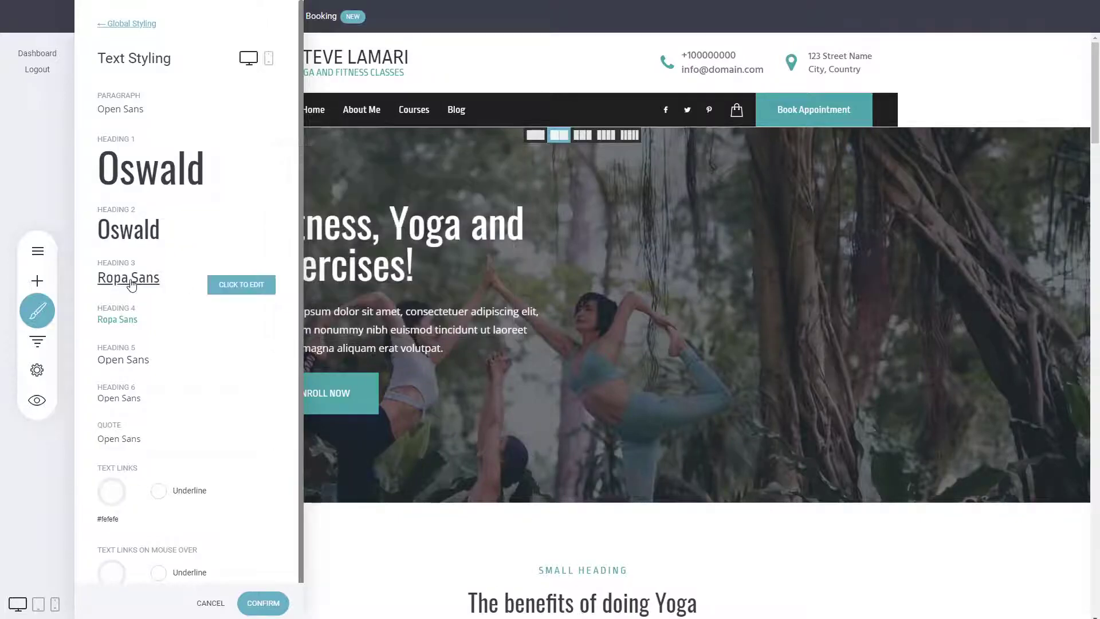
click(240, 285)
click(342, 285)
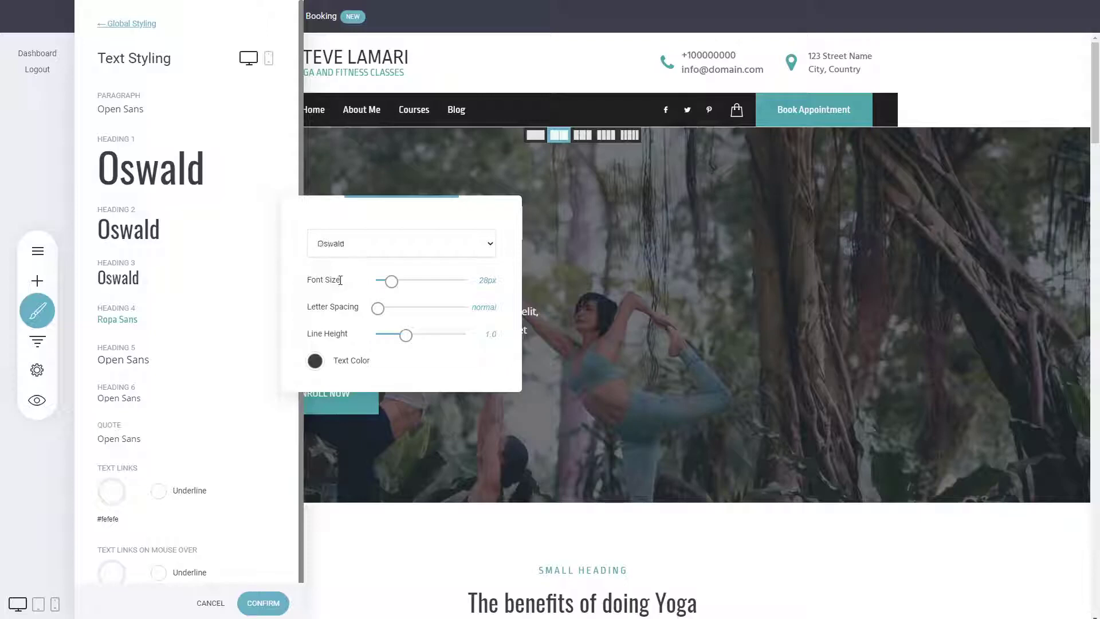
click(143, 319)
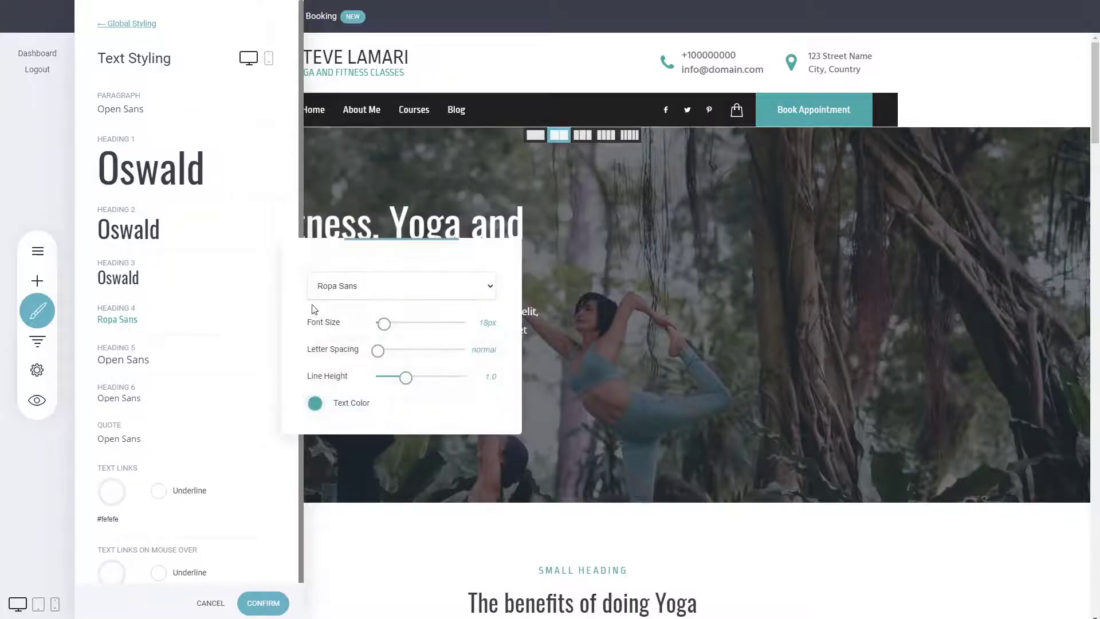
click(344, 328)
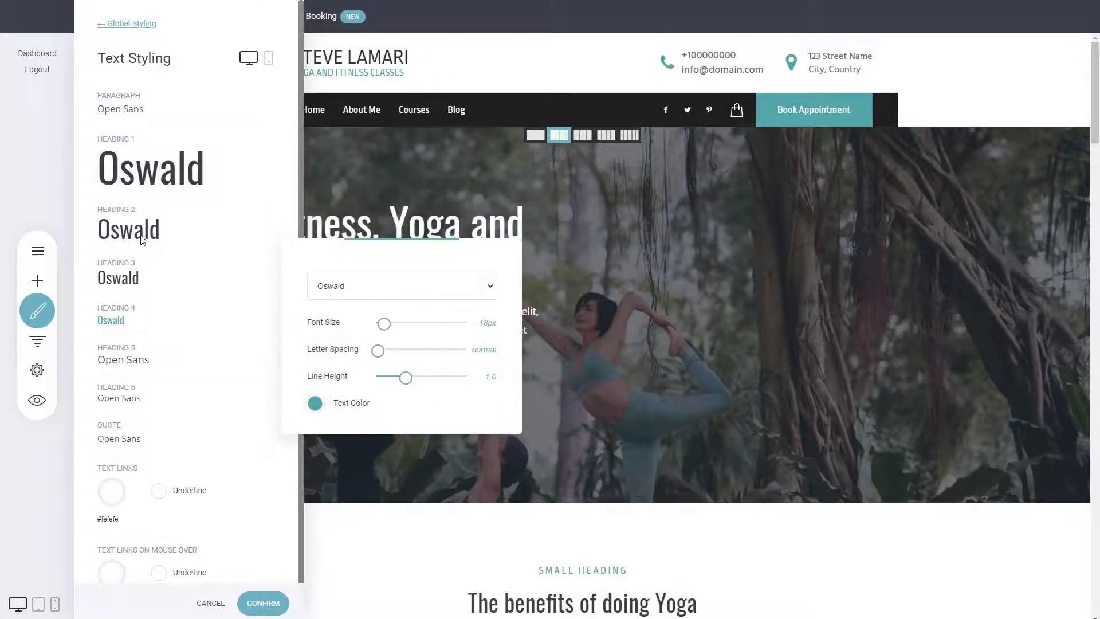
click(149, 167)
click(170, 176)
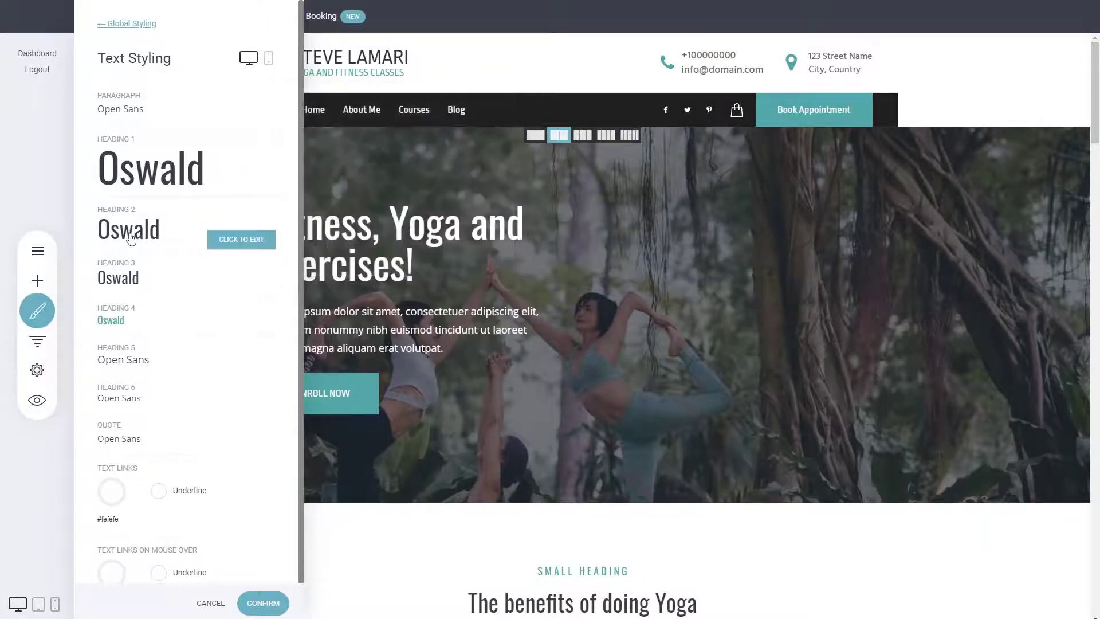
Set the global Heading 2 letter spacing to 2.9 and confirm the text styling.
click(156, 230)
drag(378, 259, 404, 259)
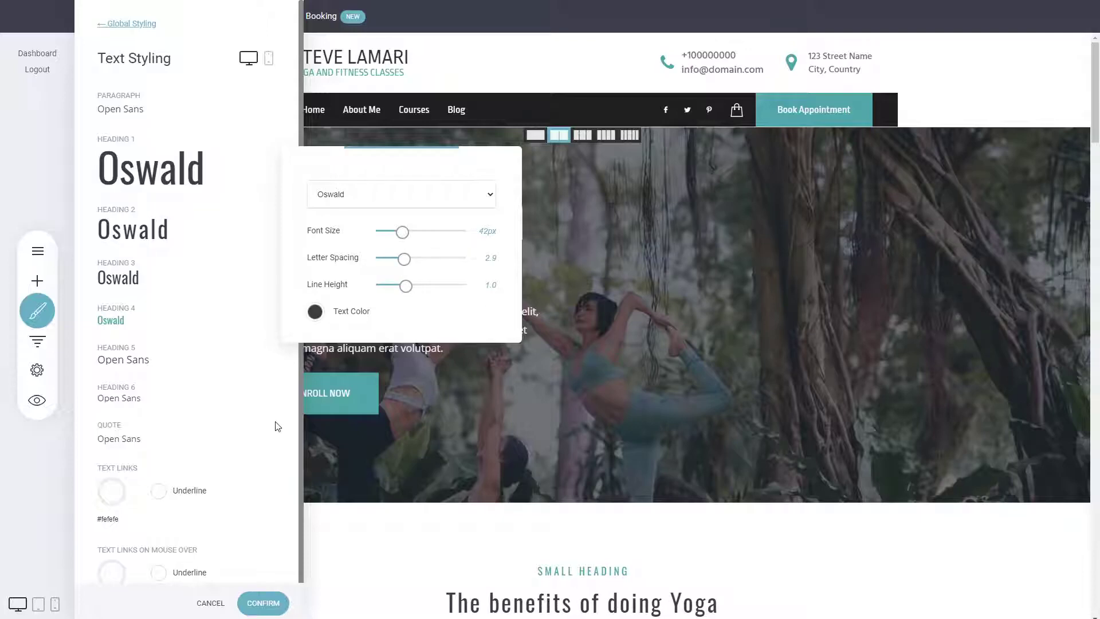
click(216, 270)
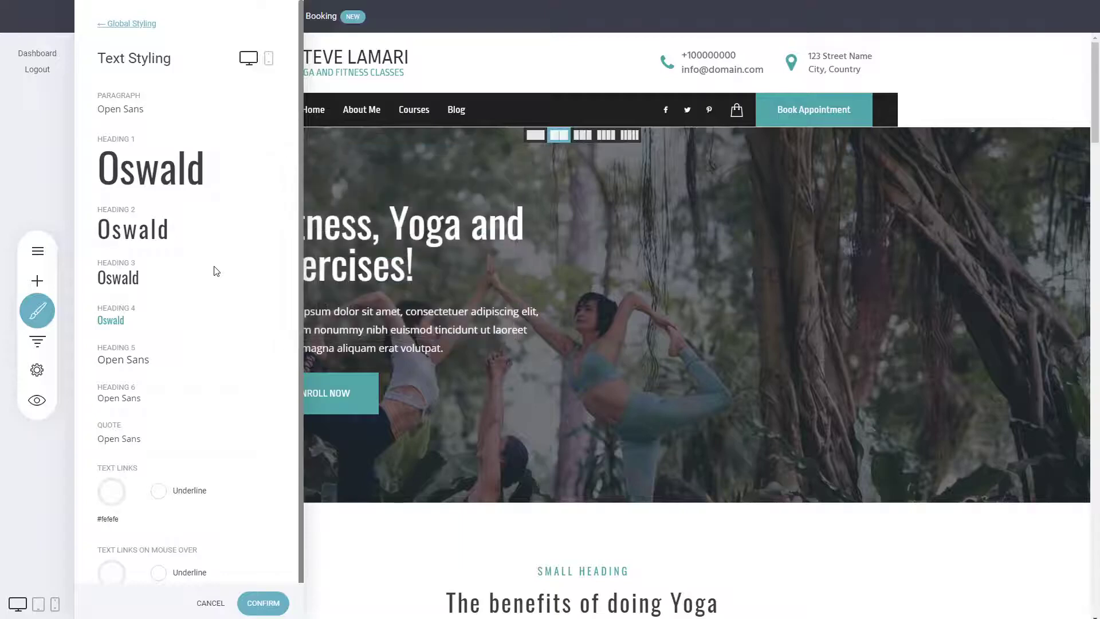
scroll(169, 172, down, 1)
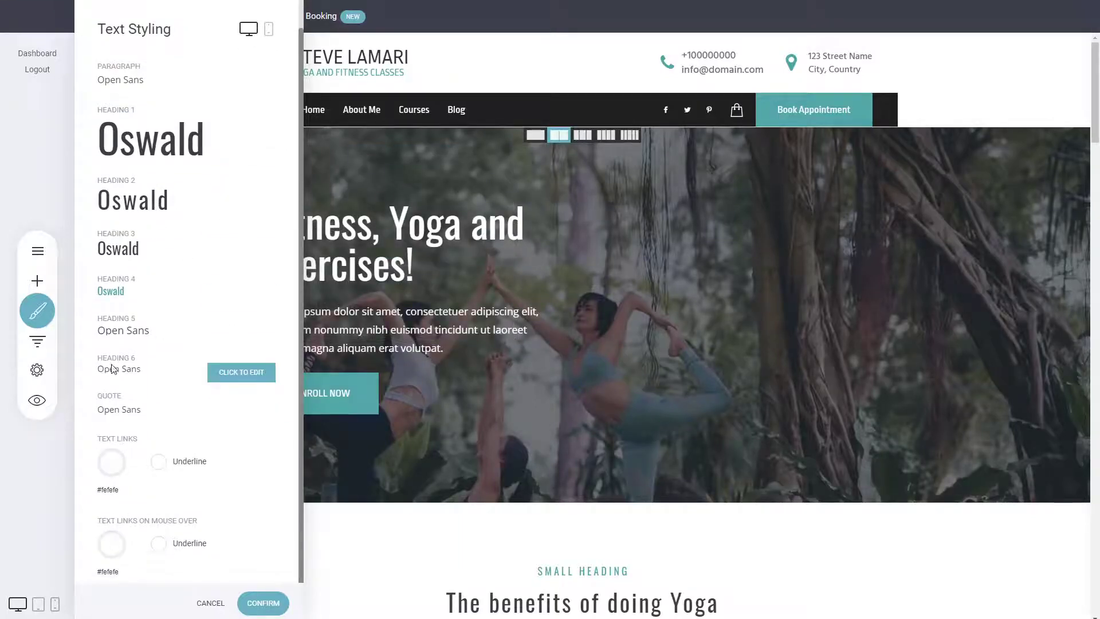
scroll(147, 172, up, 1)
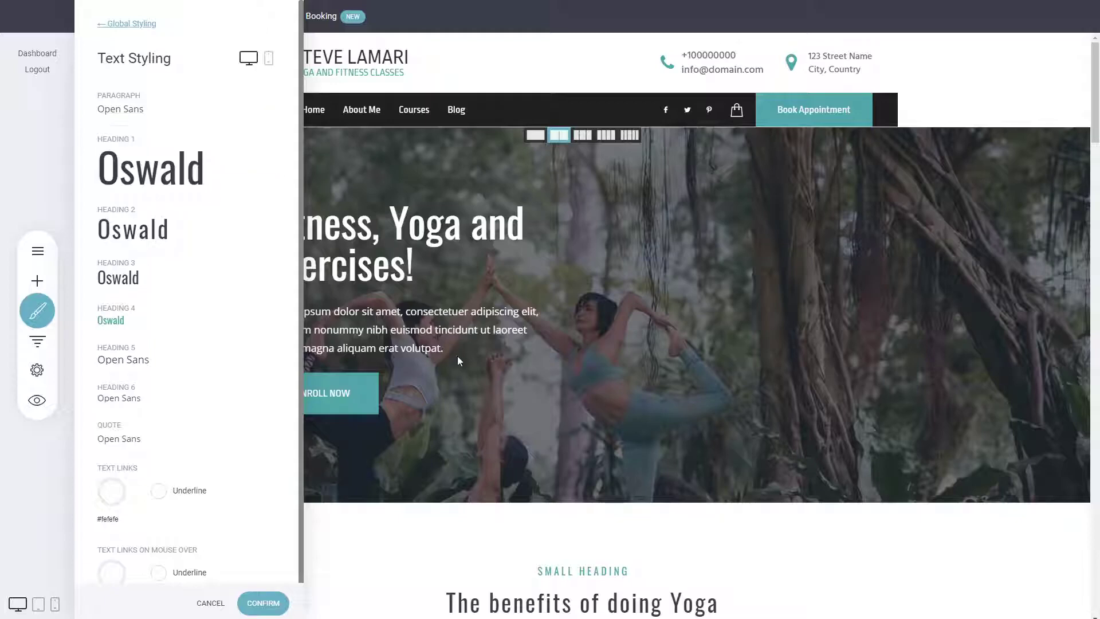
click(260, 608)
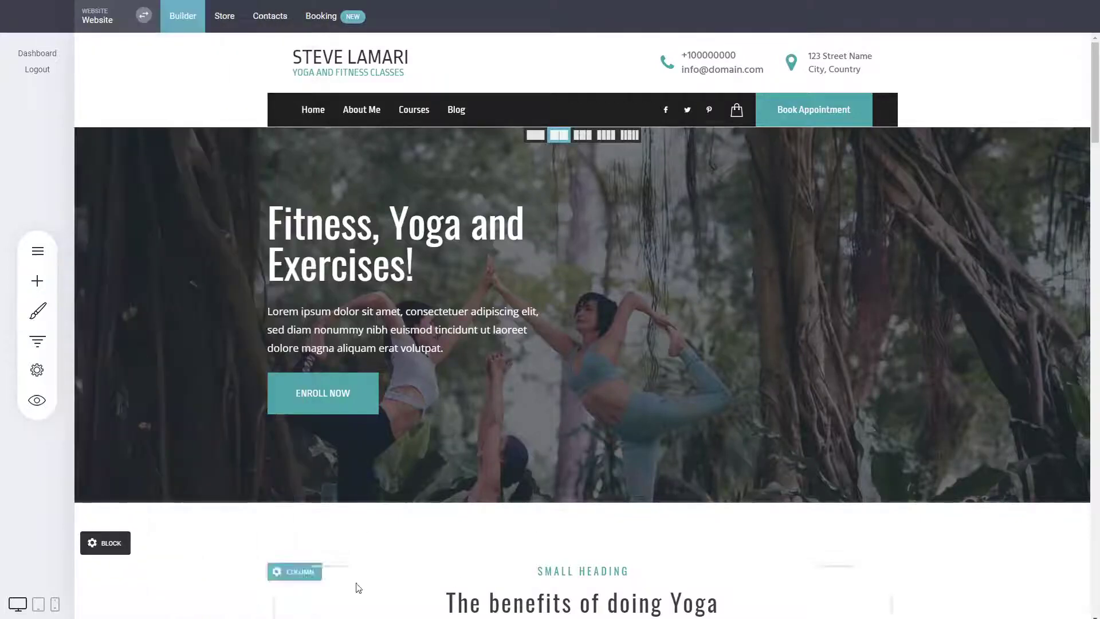
Set the font of the "Lorem ipsum dolor sit amet" heading beside the yoga photo to Hind Siliguri.
scroll(602, 468, down, 3)
scroll(602, 468, down, 7)
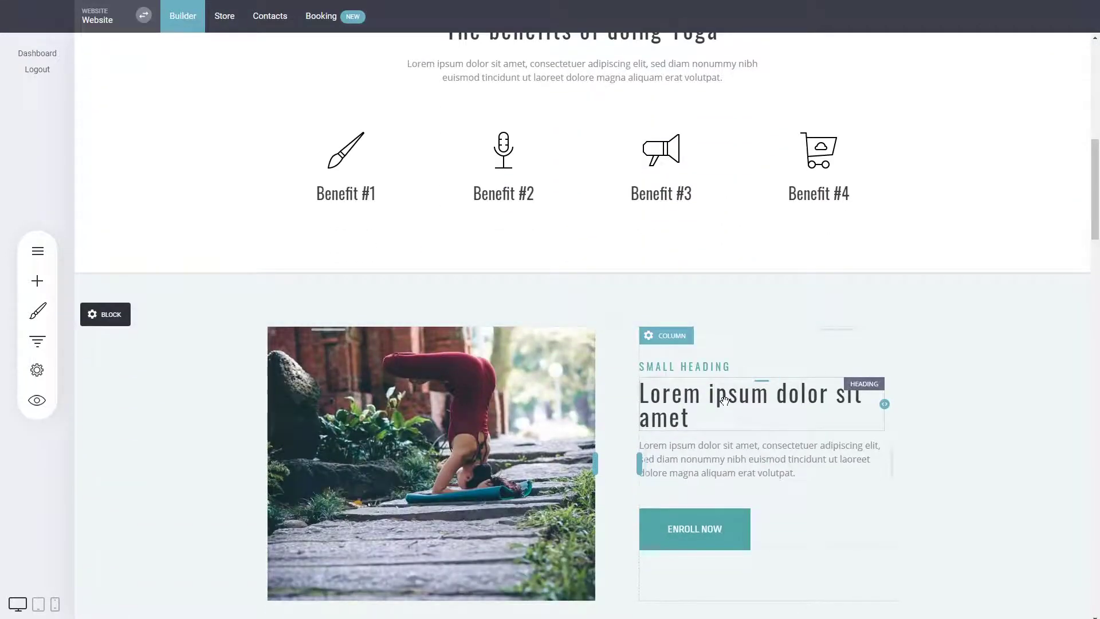
click(725, 399)
key(ctrl+a)
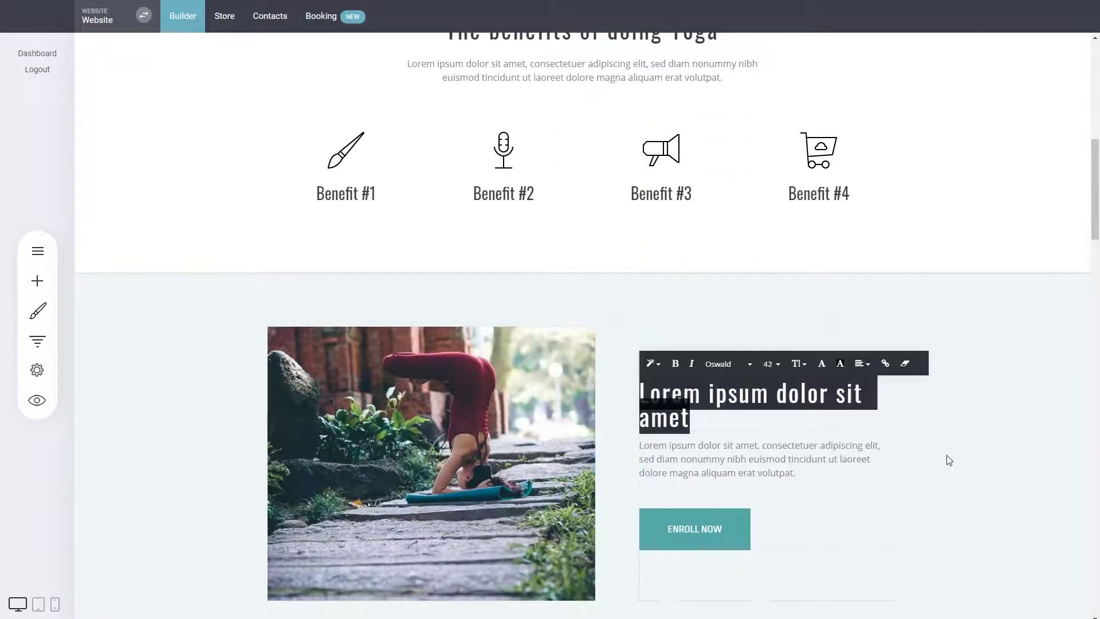
click(960, 445)
triple_click(776, 401)
click(735, 368)
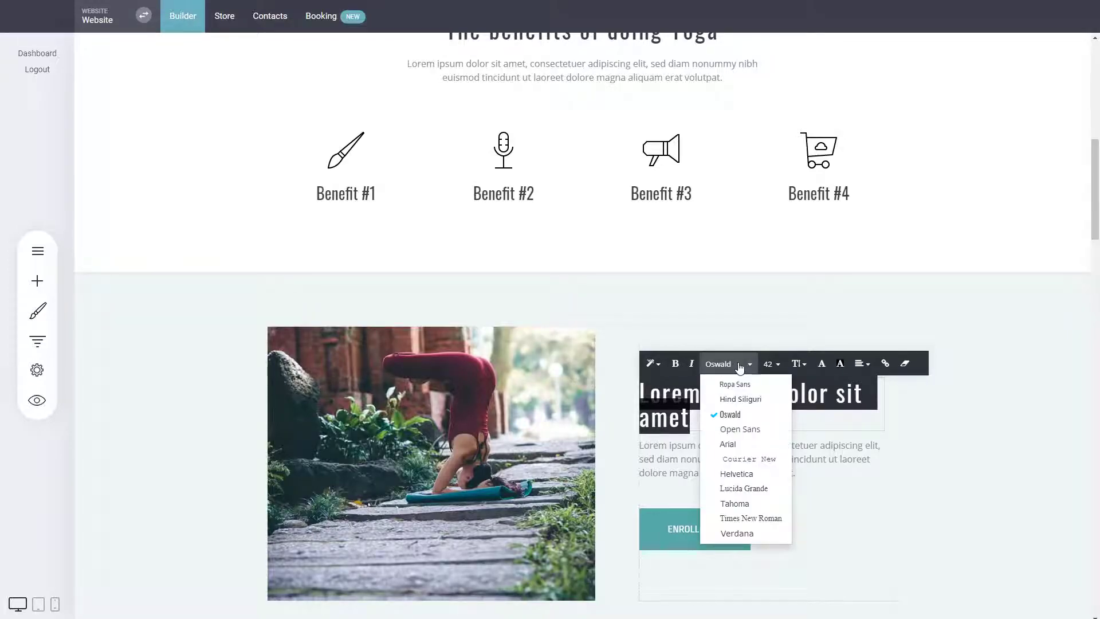
click(744, 399)
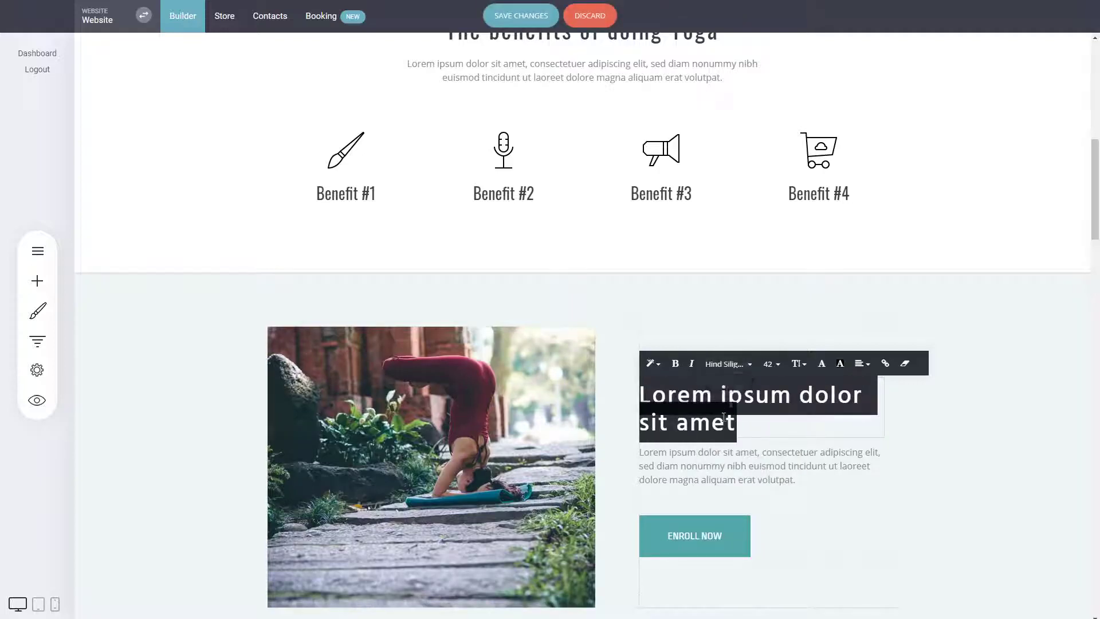
click(928, 428)
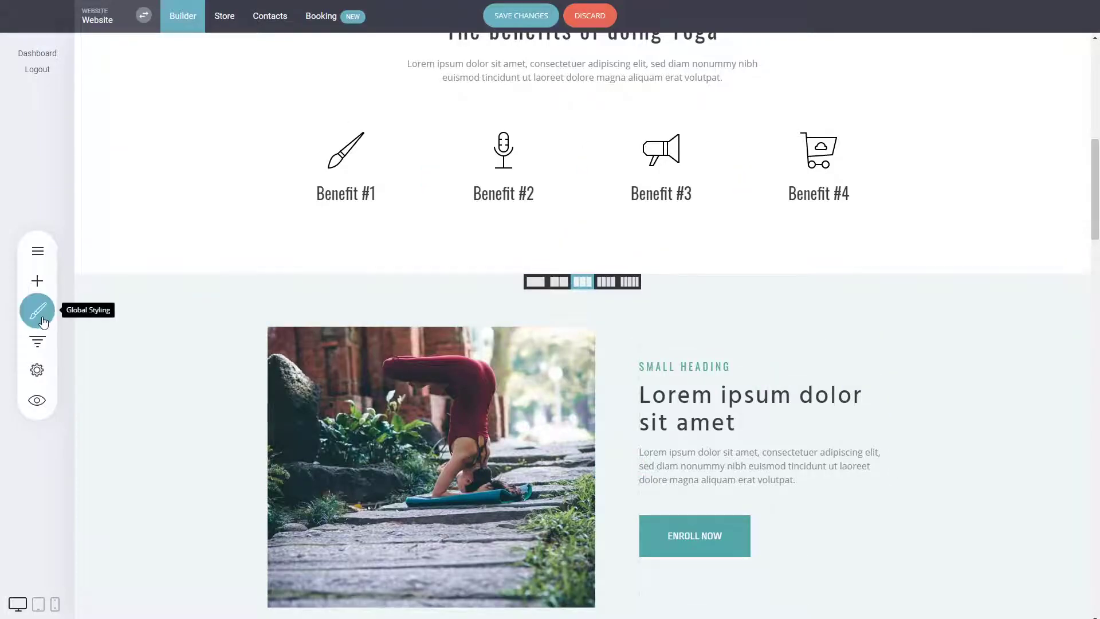
triple_click(737, 404)
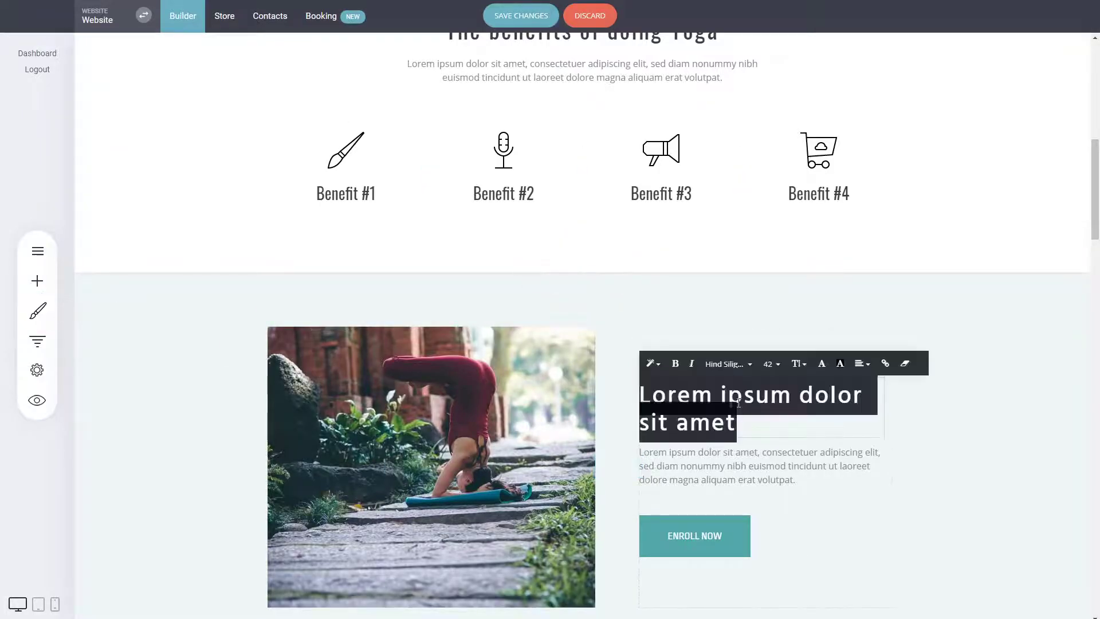
click(924, 429)
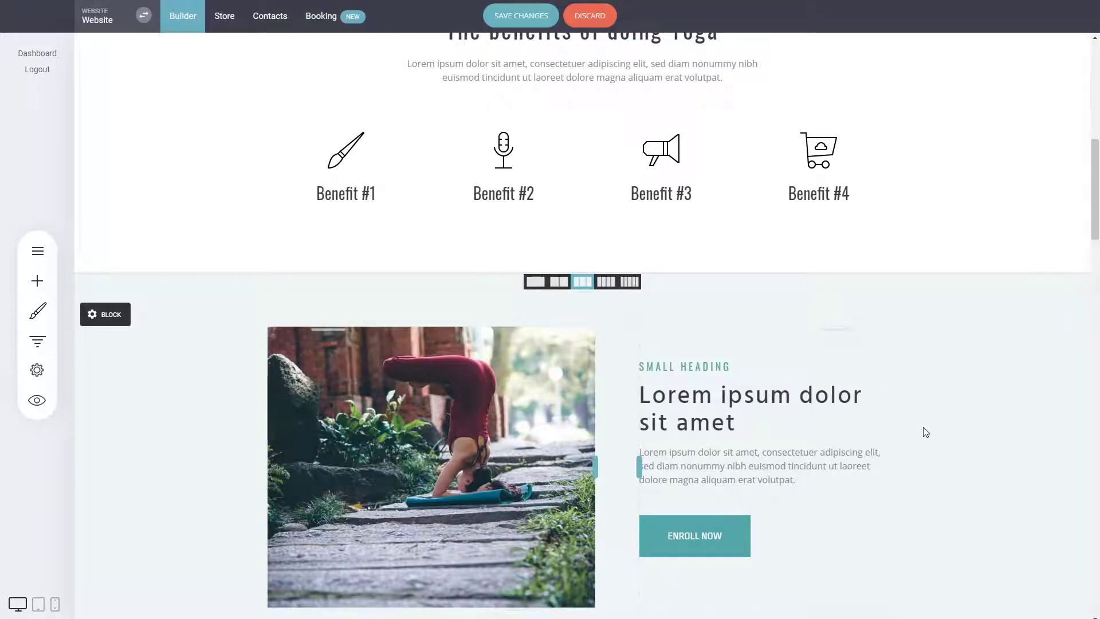
scroll(925, 432, down, 2)
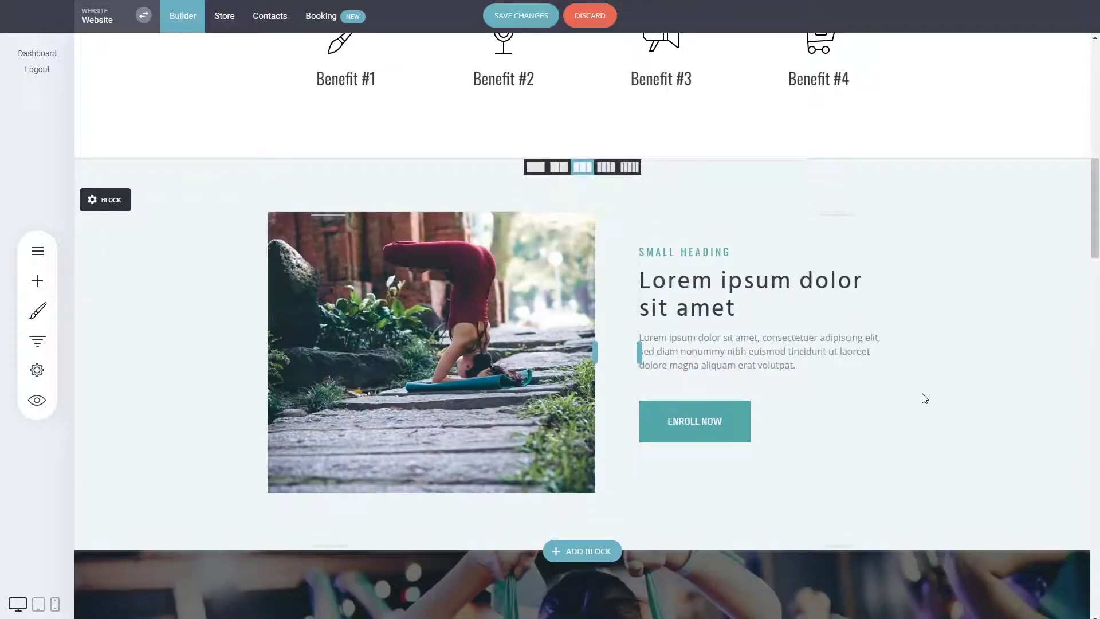
Clear the custom formatting of the "Lorem ipsum dolor sit amet" heading beside the yoga photo.
triple_click(755, 291)
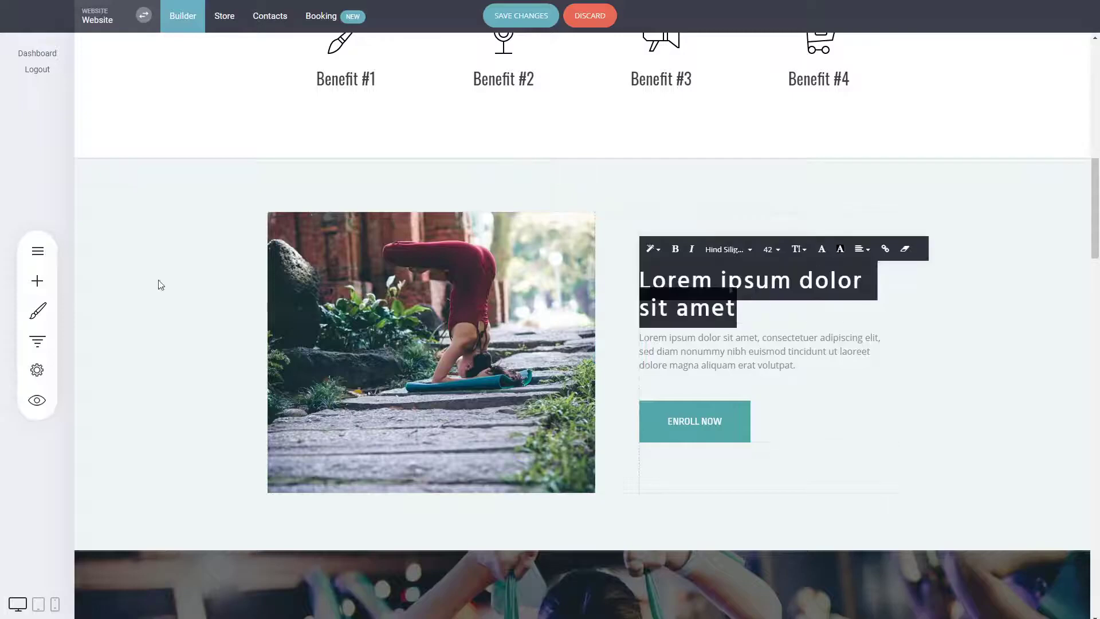
click(904, 250)
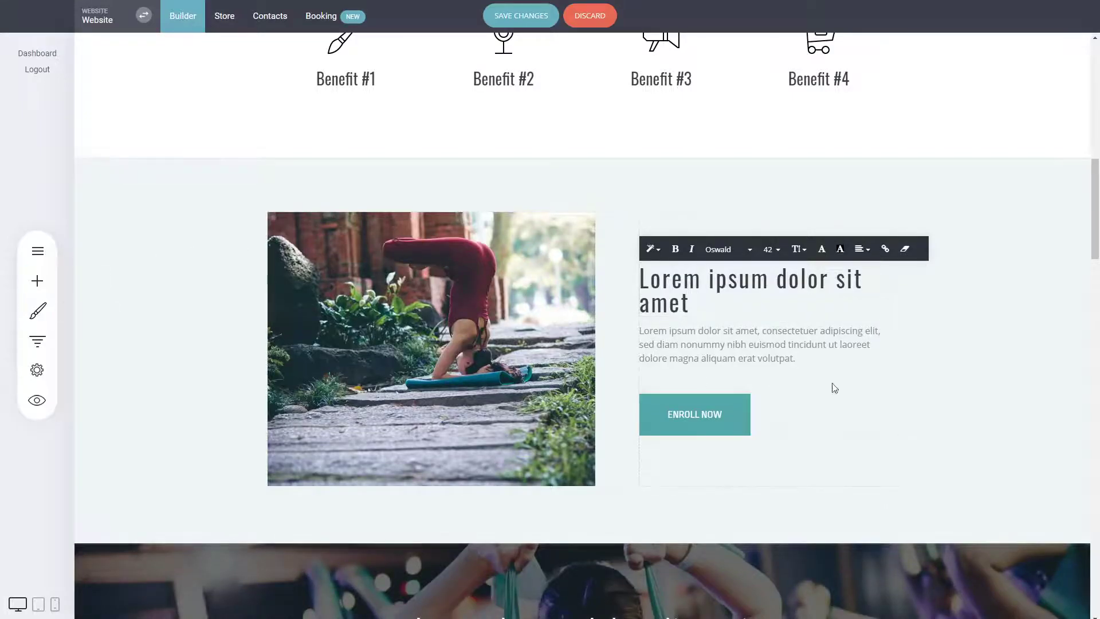
Add a Heading widget above "Small Heading" beside the yoga photo, apply a smaller header style and increase the space above it.
click(38, 281)
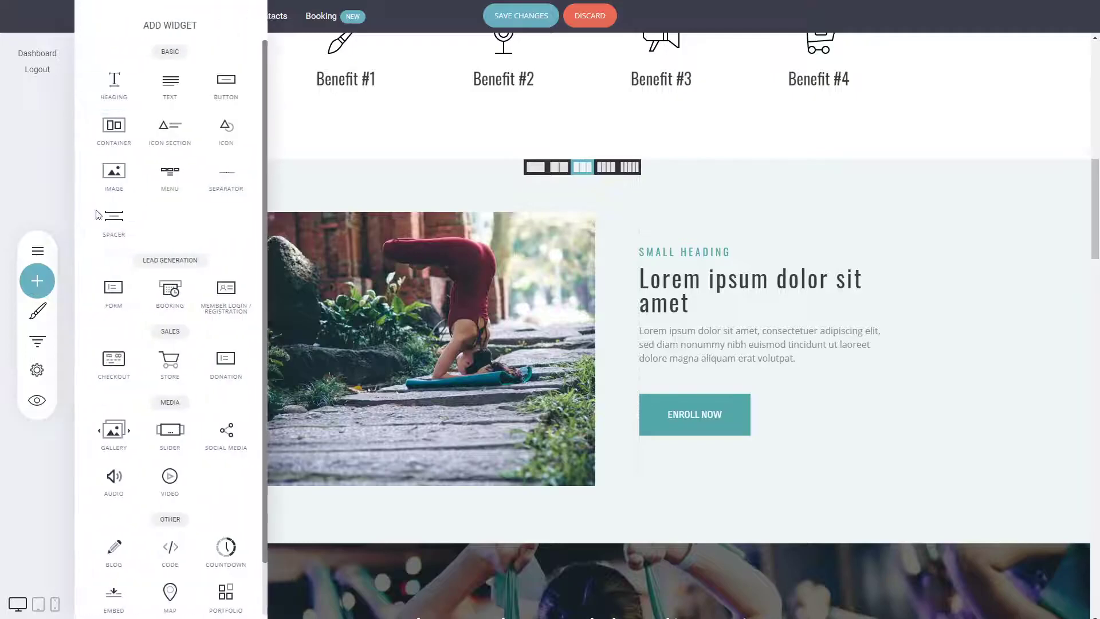
drag(128, 86, 733, 231)
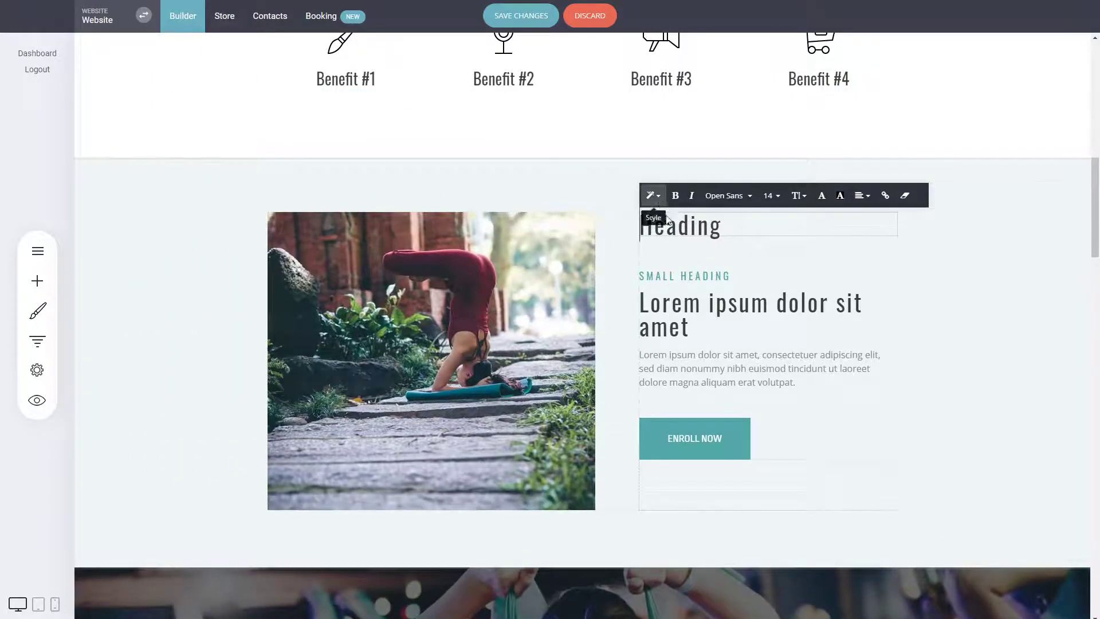
double_click(667, 223)
click(651, 196)
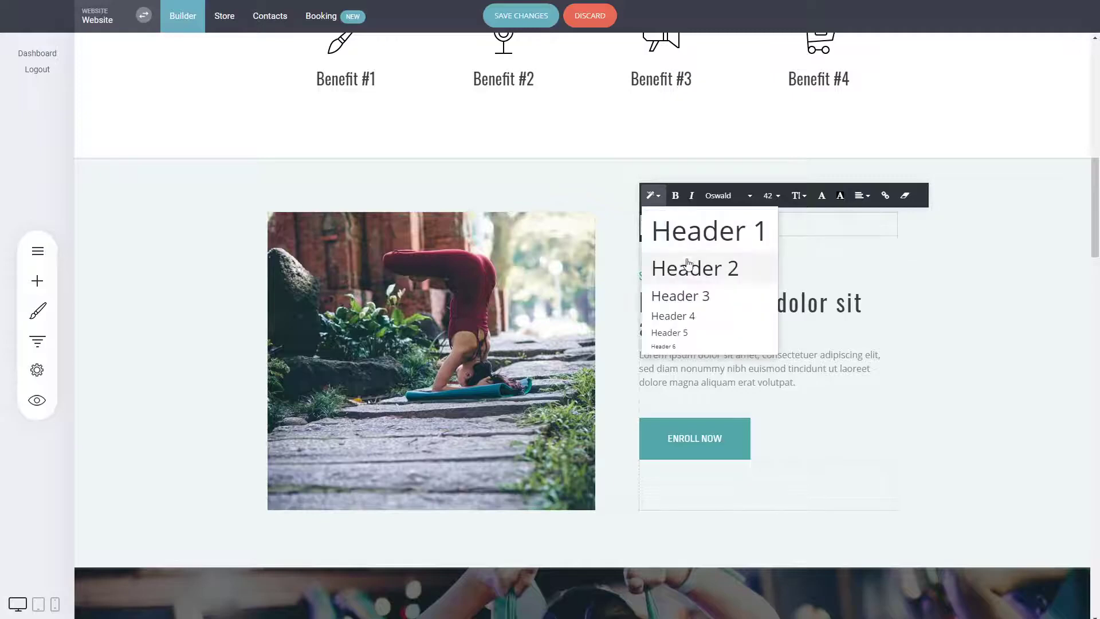
click(696, 305)
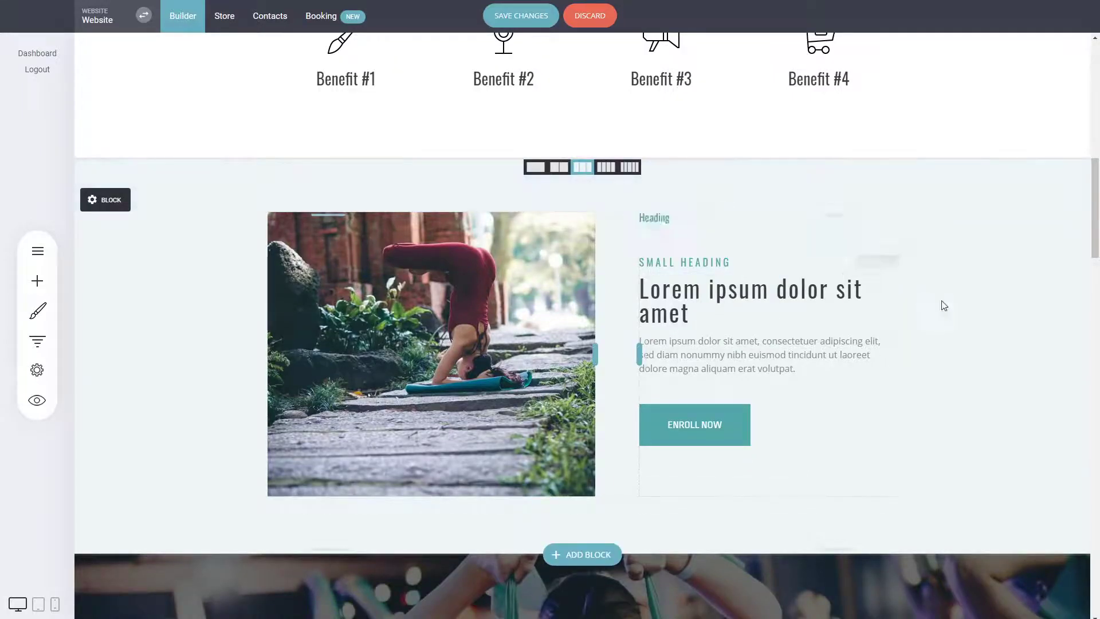
drag(793, 216, 796, 246)
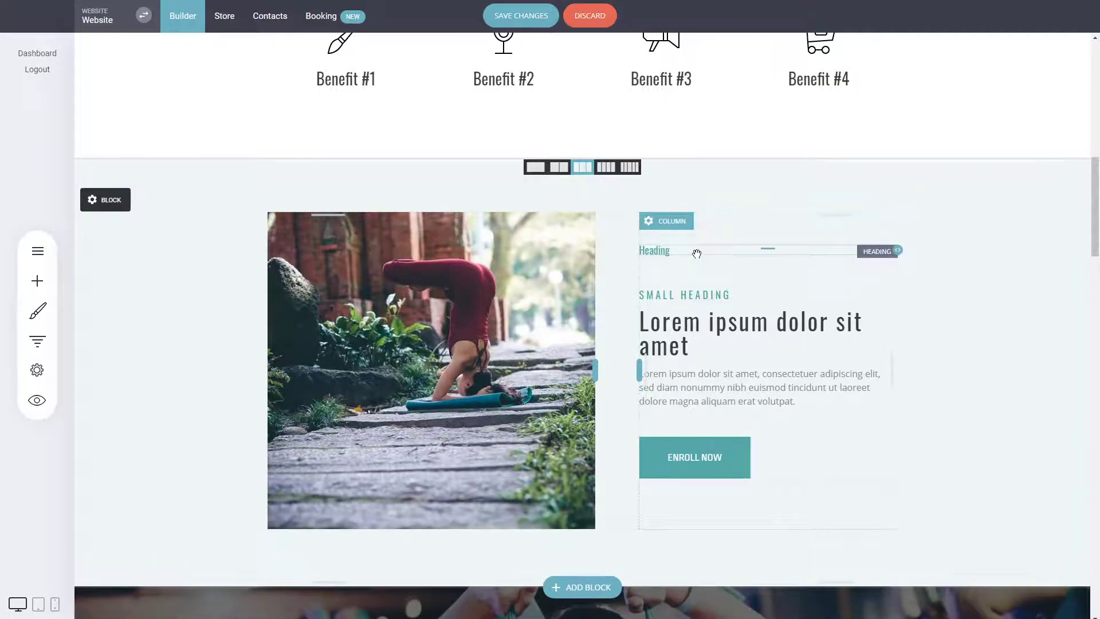
Delete the extra Heading widget above "Small Heading" and save the website changes.
mouse_move(697, 248)
click(746, 229)
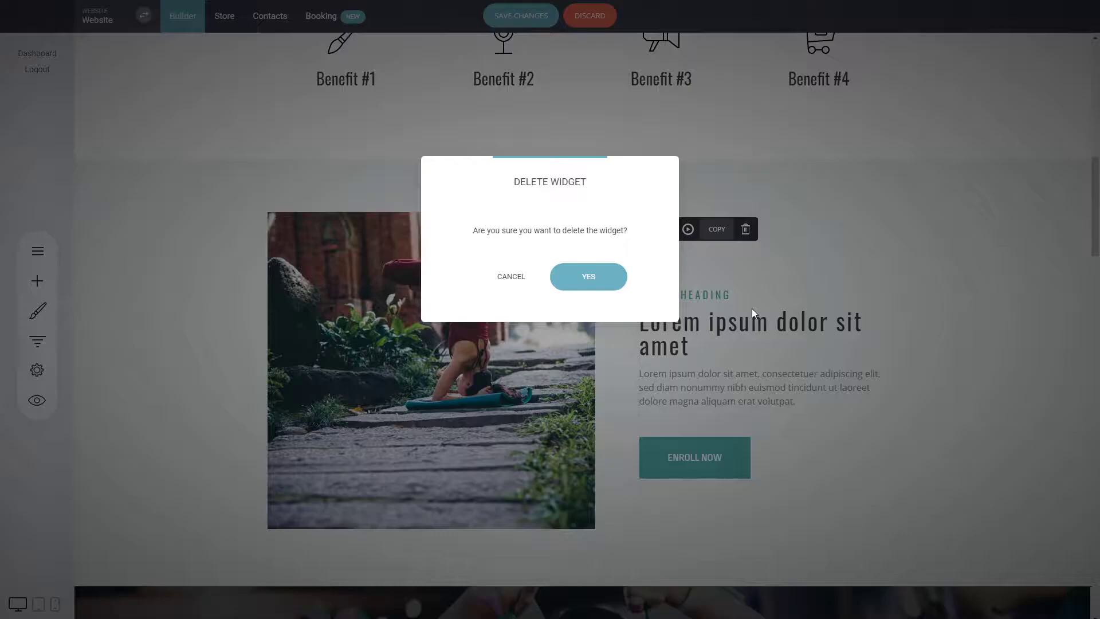
click(607, 279)
click(538, 16)
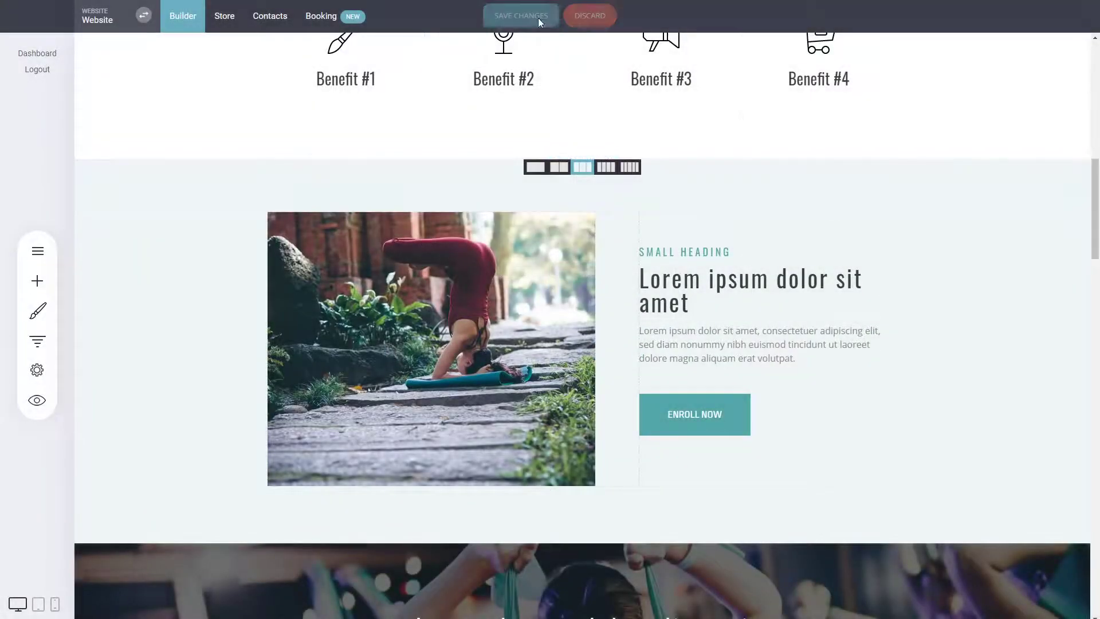
Review the heading fonts in the membership, testimonial and article sections of the page.
scroll(520, 405, down, 4)
scroll(520, 405, down, 7)
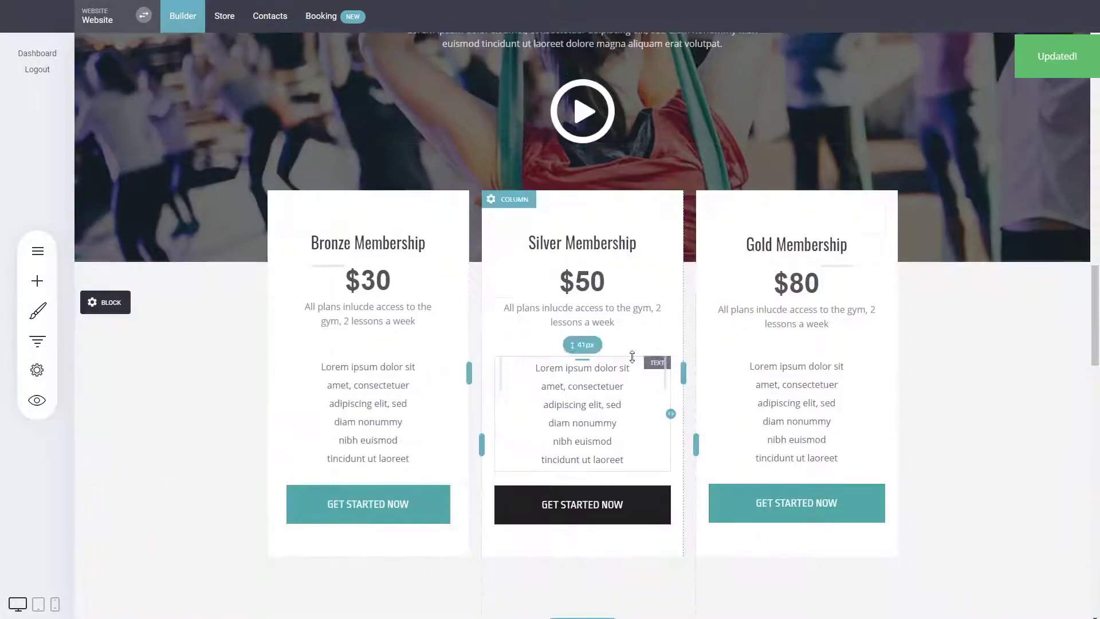
scroll(605, 356, down, 5)
scroll(604, 356, down, 7)
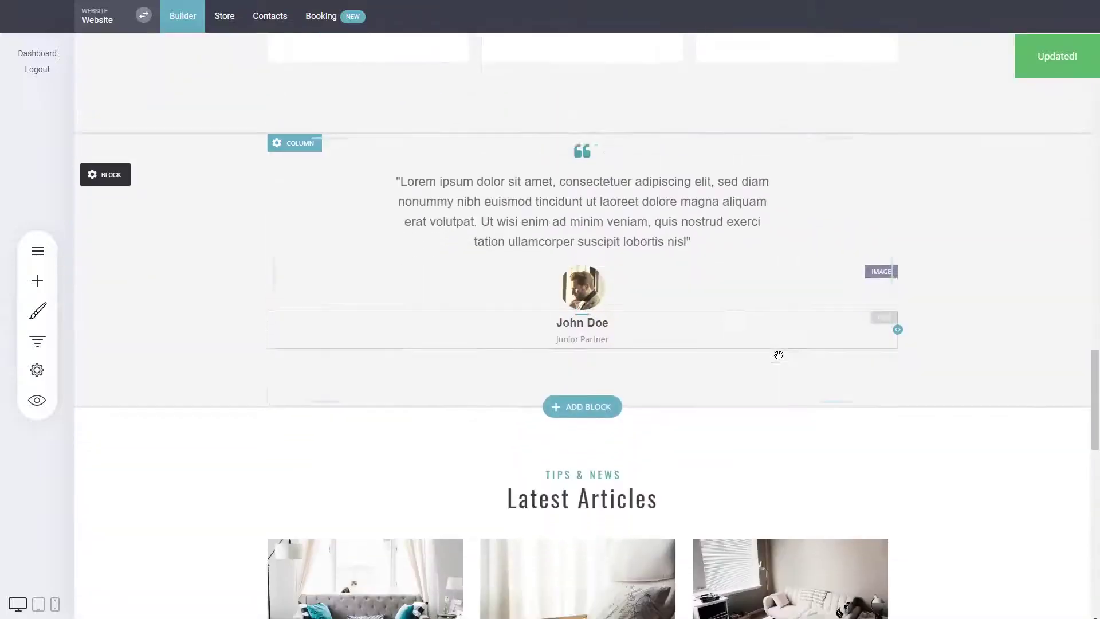
scroll(818, 454, up, 7)
scroll(818, 454, up, 15)
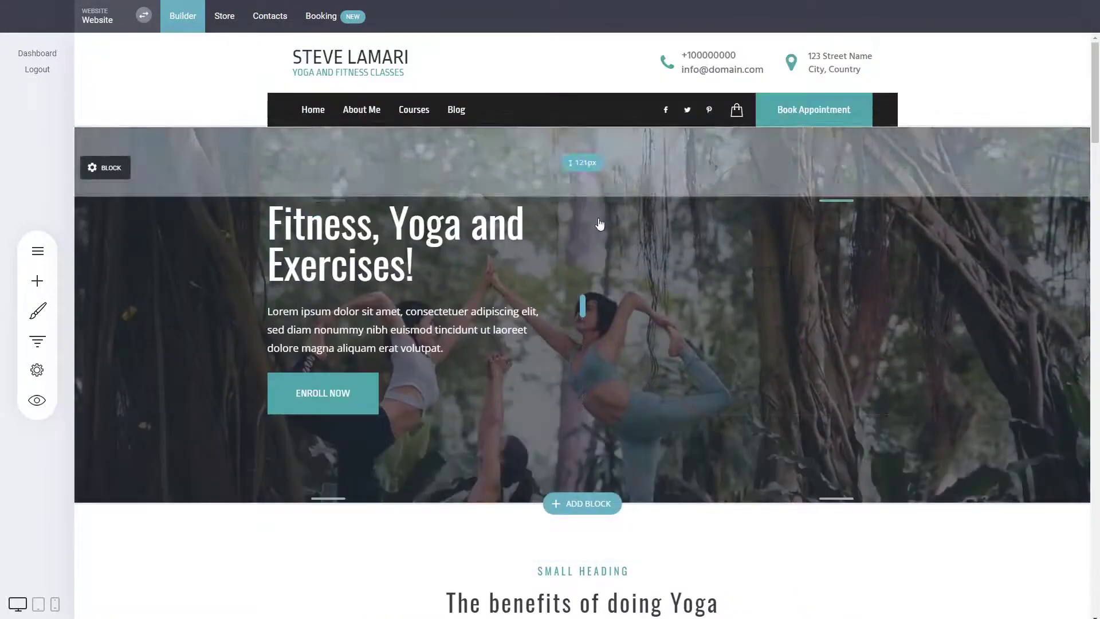
Set the global palette's primary color to orange #FBA026 and confirm the change.
click(37, 310)
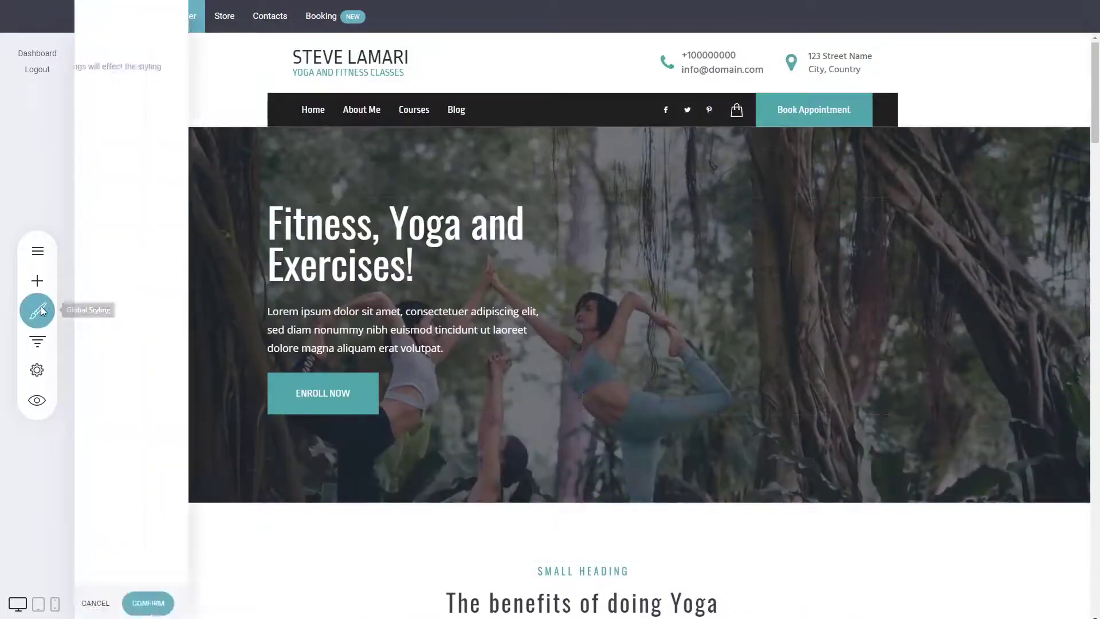
click(158, 155)
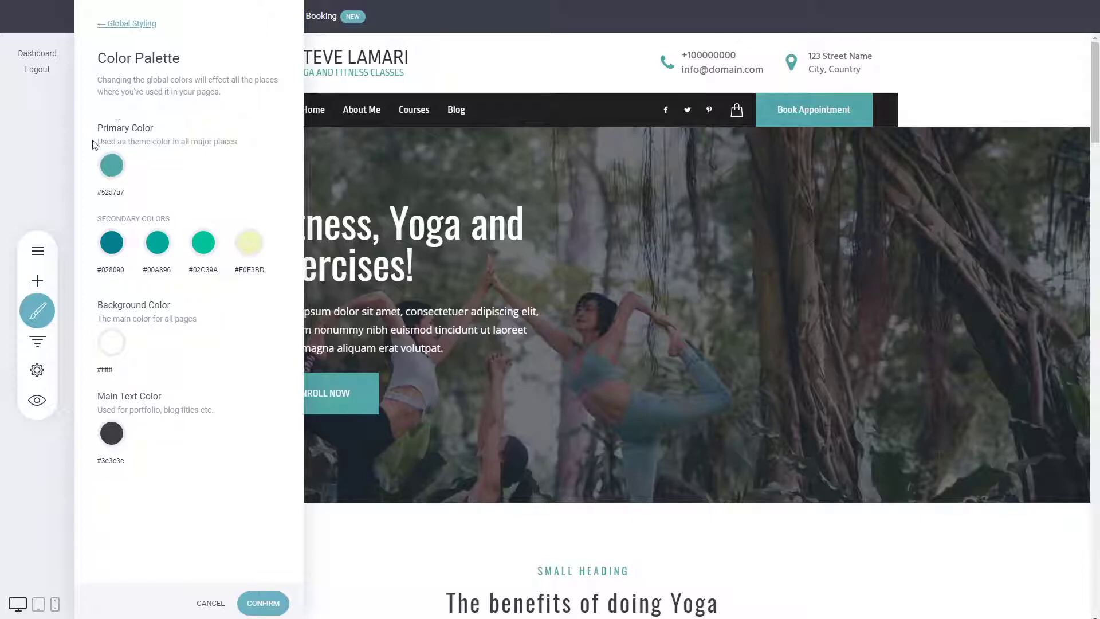
click(112, 166)
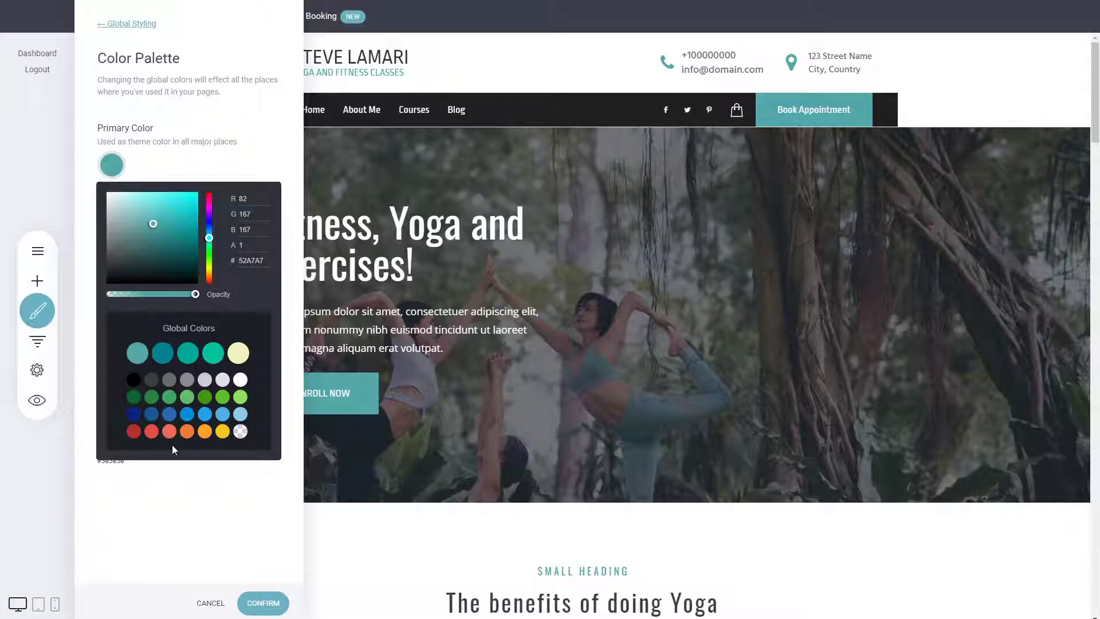
click(206, 434)
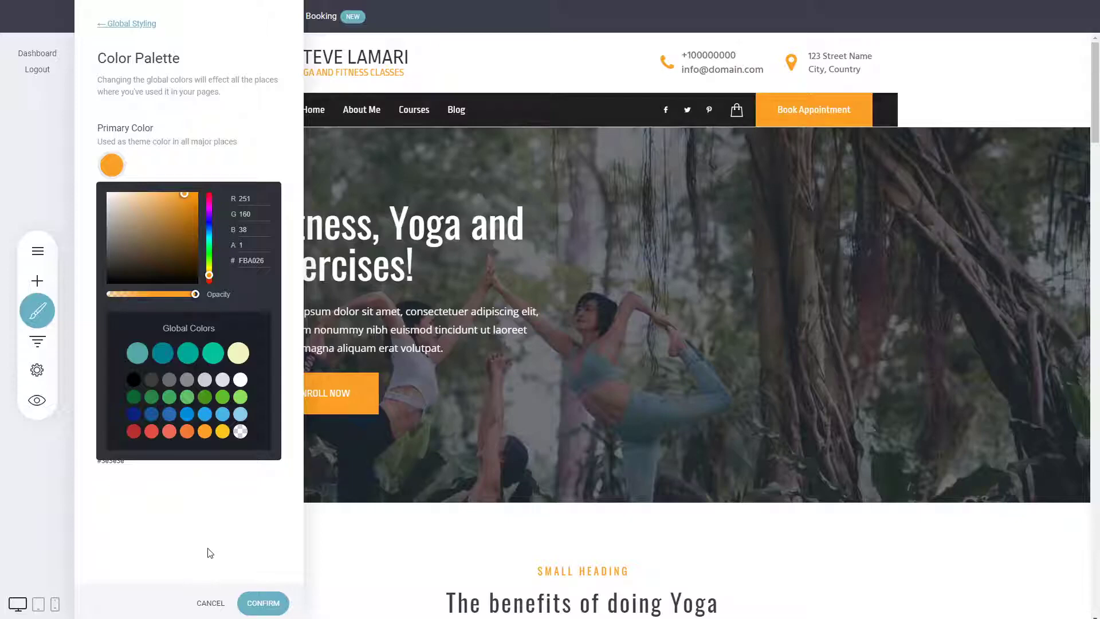
click(147, 172)
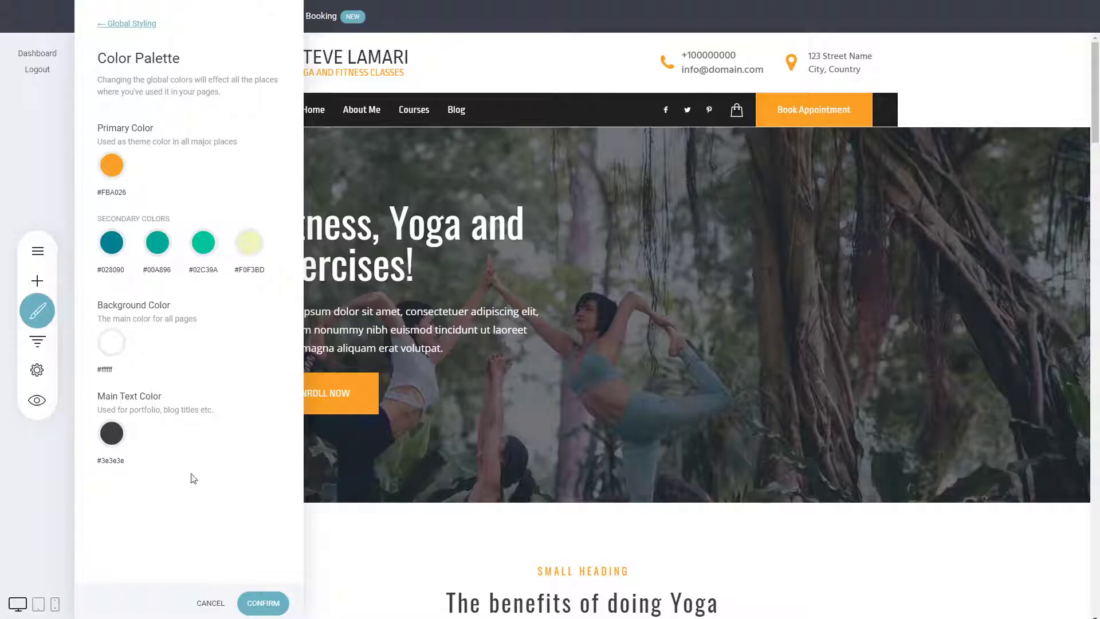
click(269, 603)
click(270, 605)
Examine the button color and available global colors in the styling of the hero section's "Enroll Now" button.
mouse_move(344, 391)
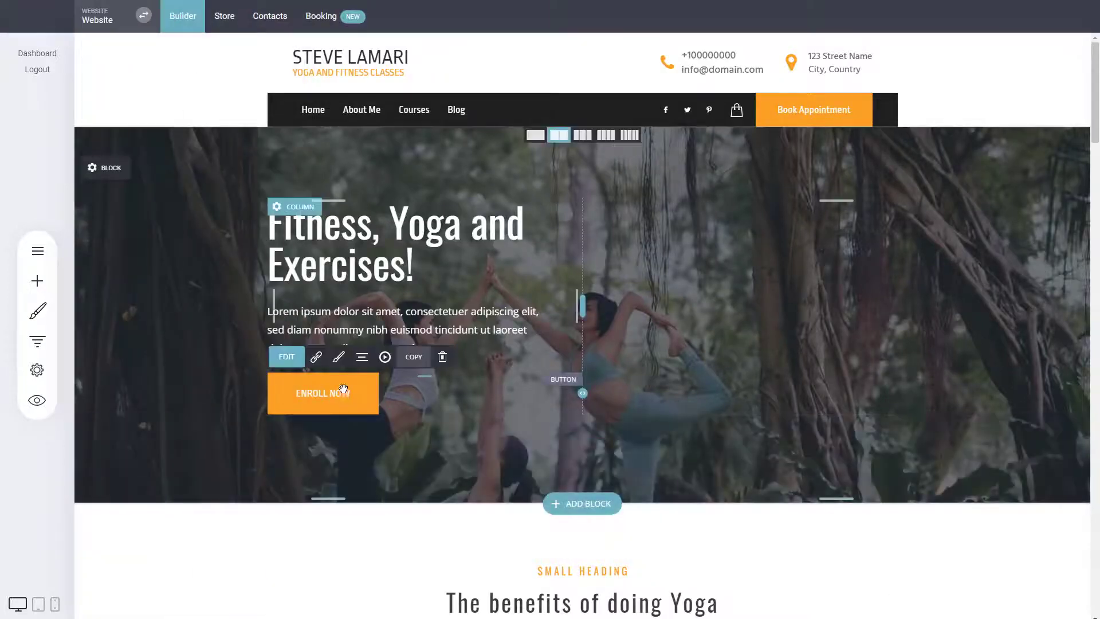
click(340, 361)
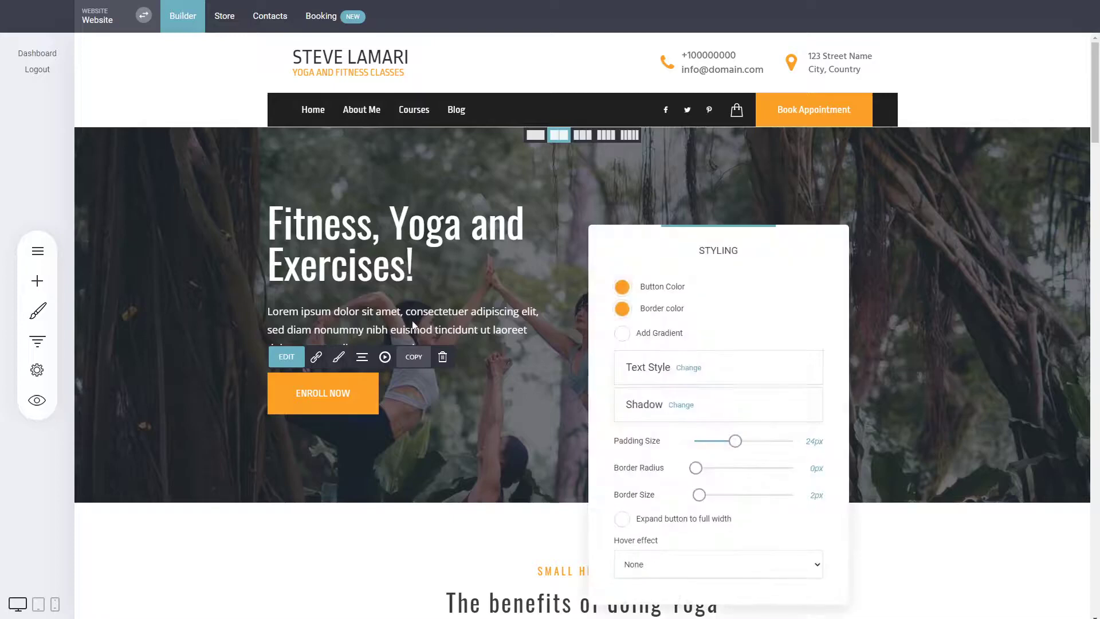
click(622, 289)
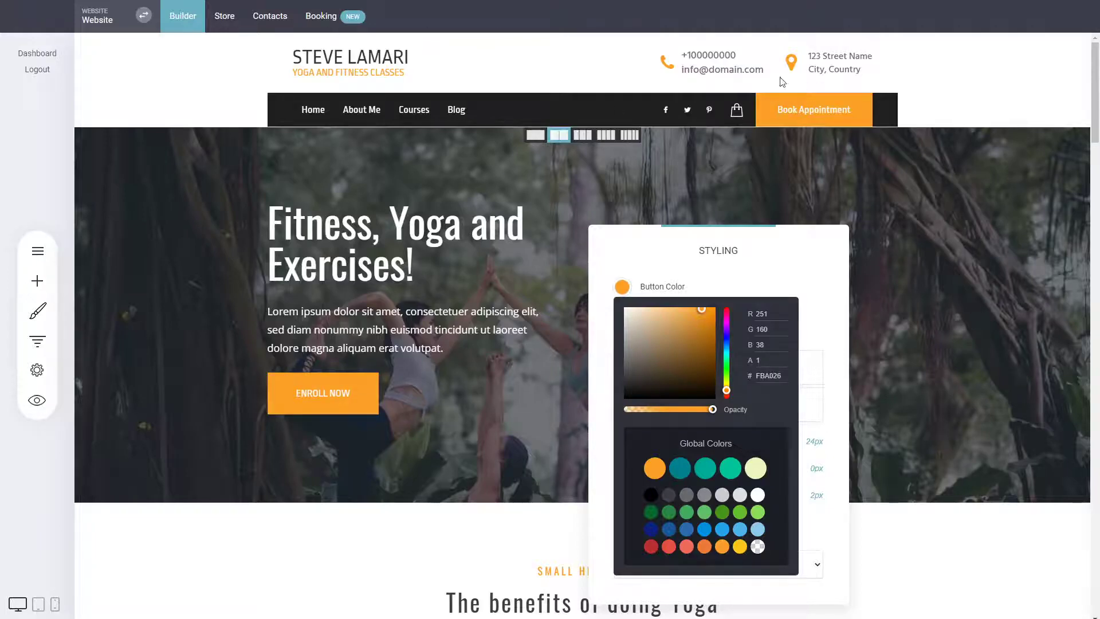
click(472, 301)
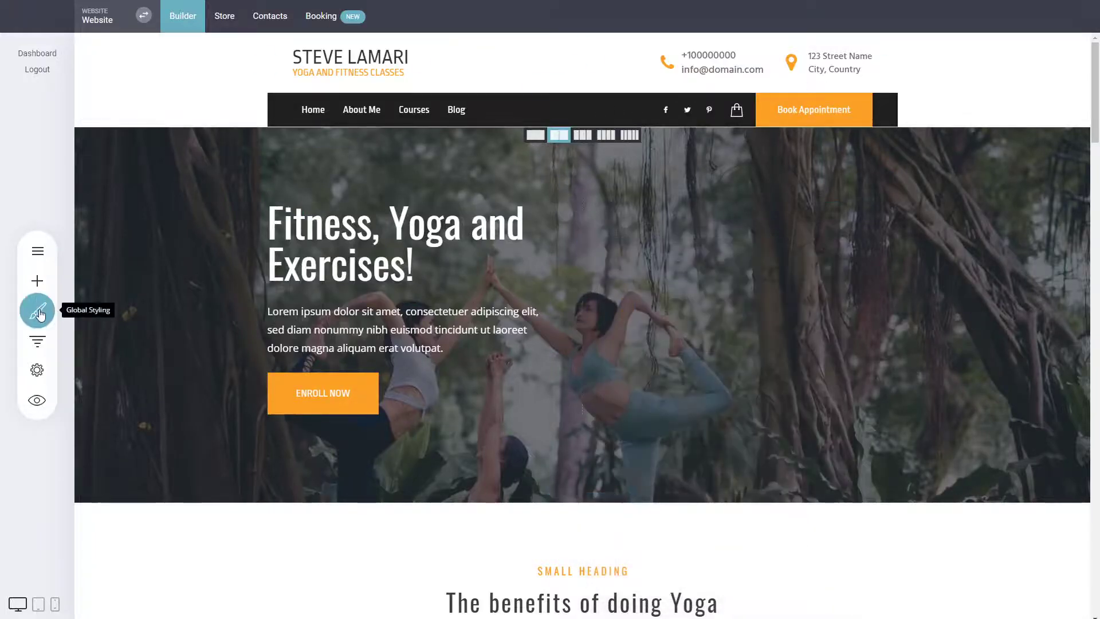
Try website grid widths of 1400 px and 800 px, and settle on 1180 px.
click(39, 321)
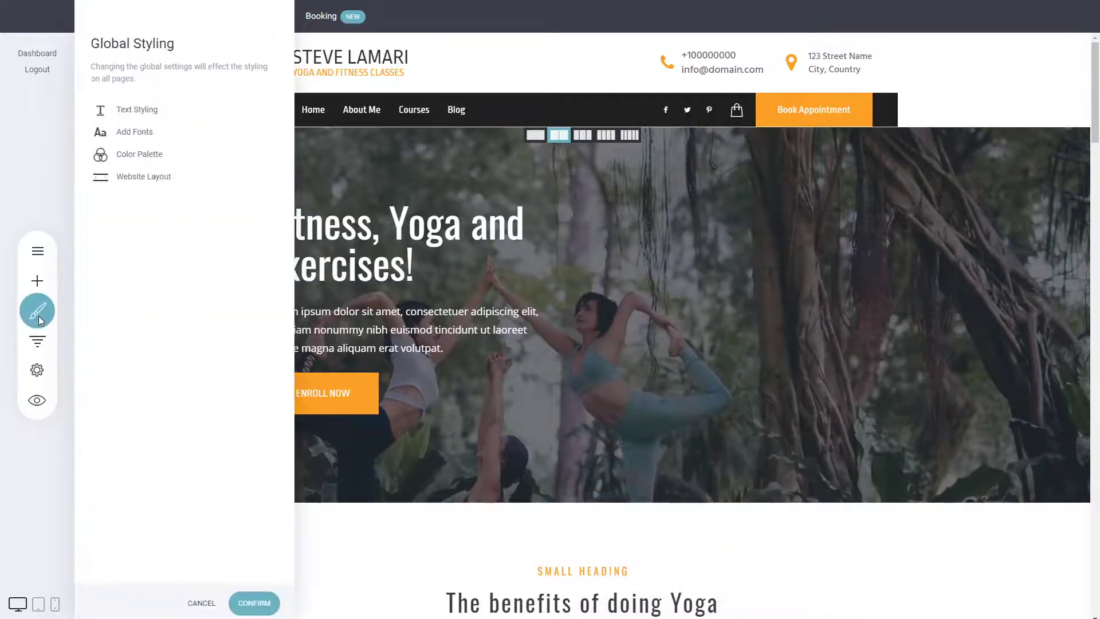
click(153, 156)
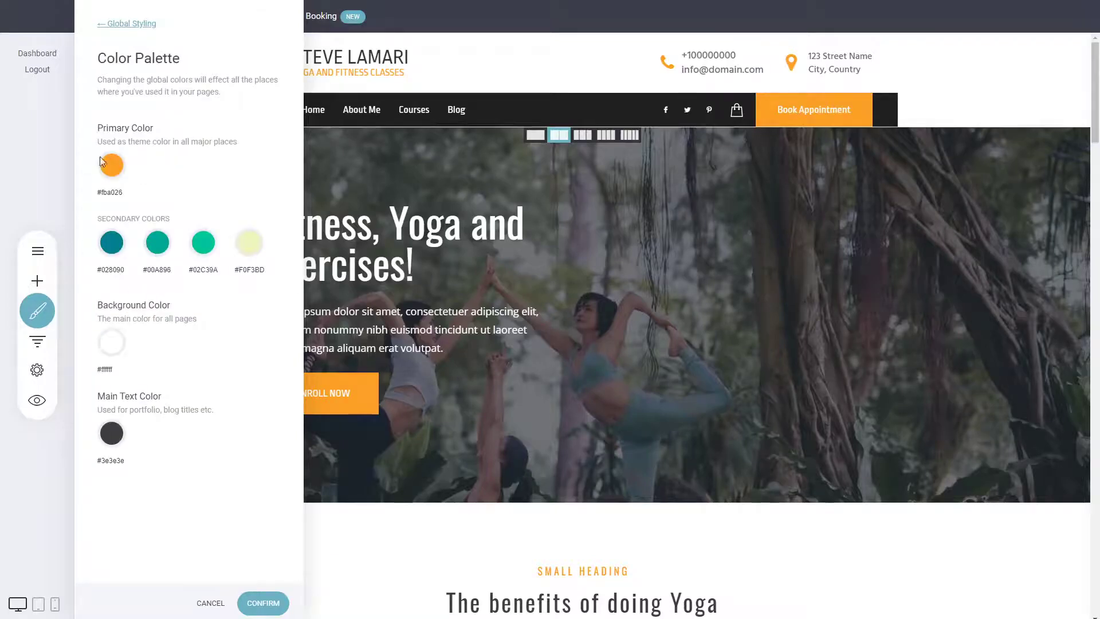
click(142, 26)
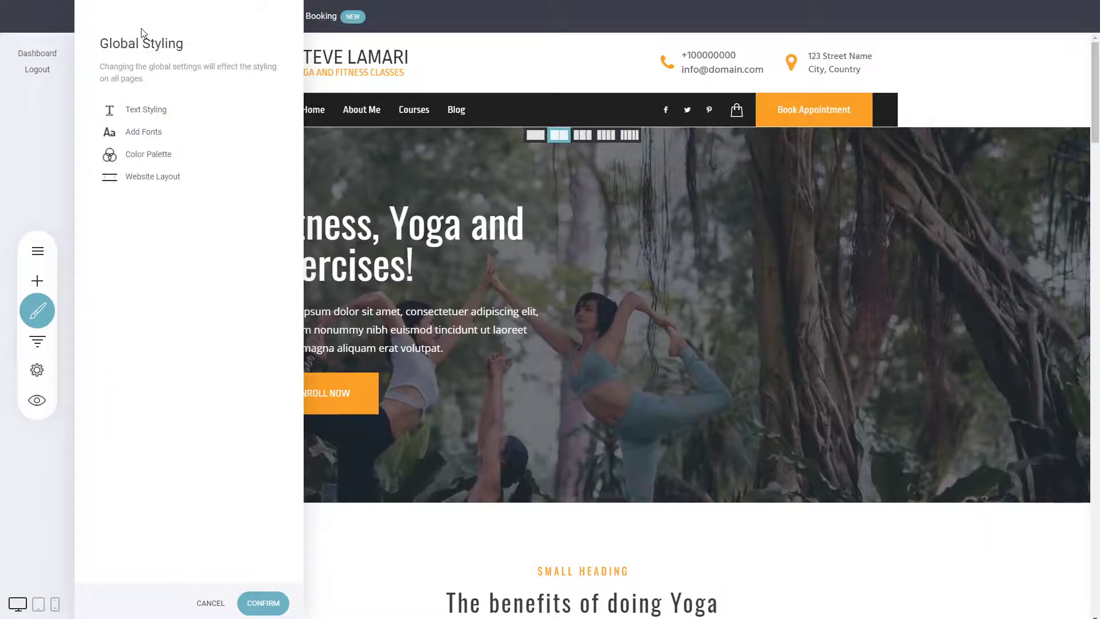
click(163, 176)
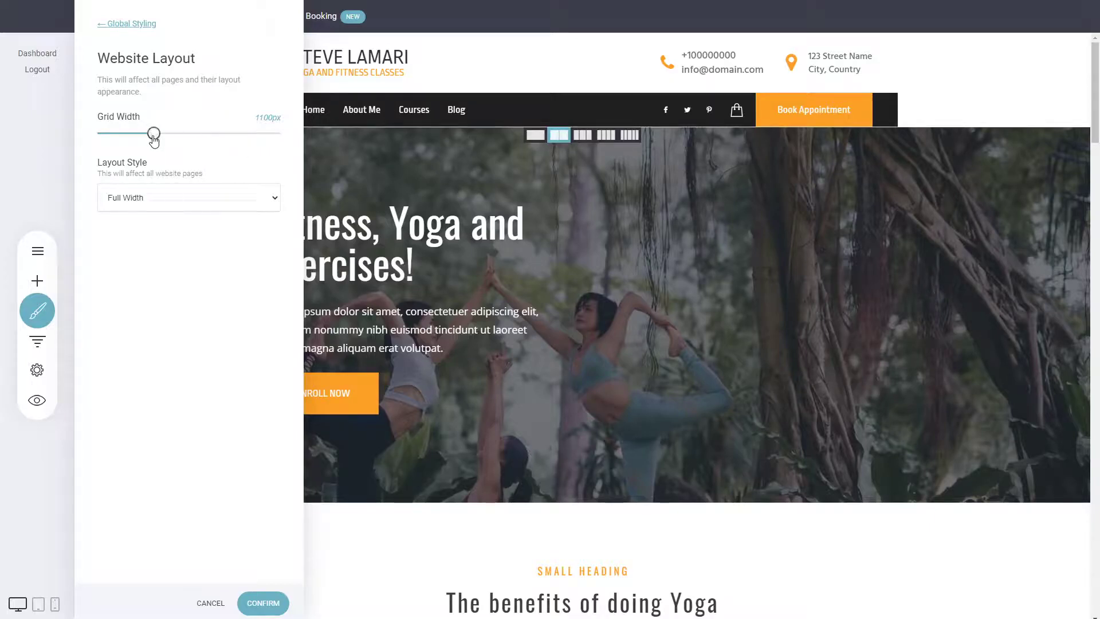
drag(153, 133, 208, 134)
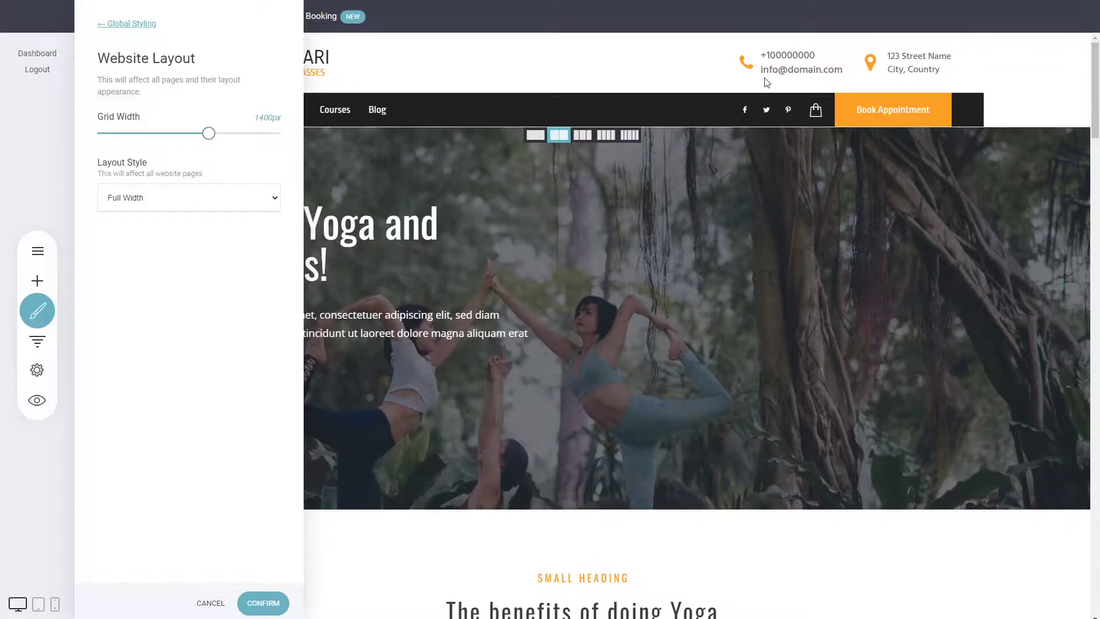
drag(209, 133, 99, 133)
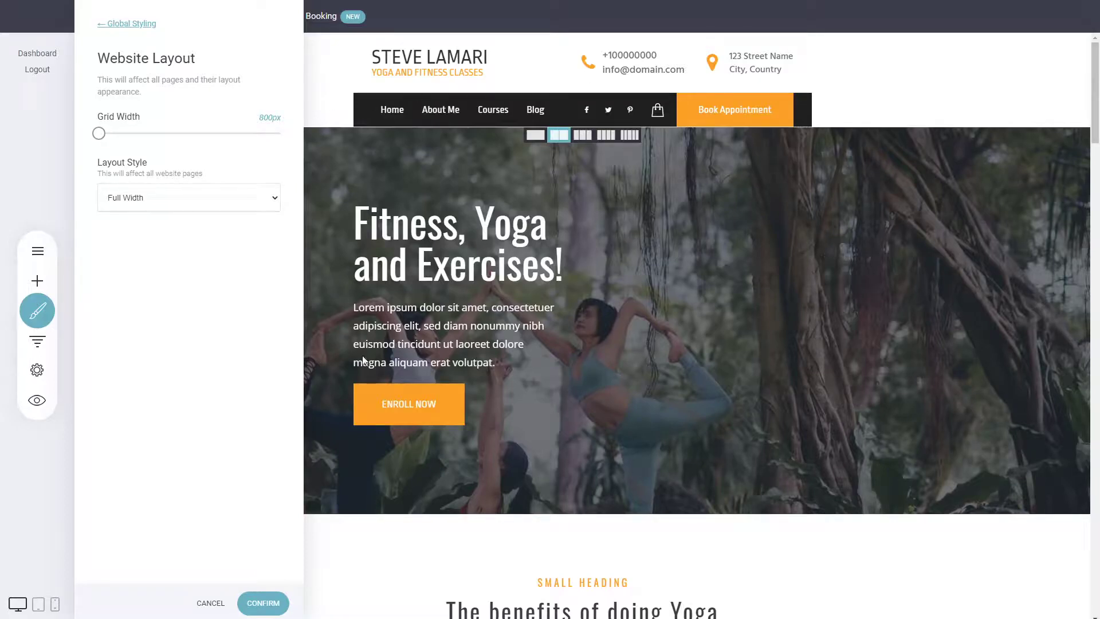
drag(99, 132, 168, 147)
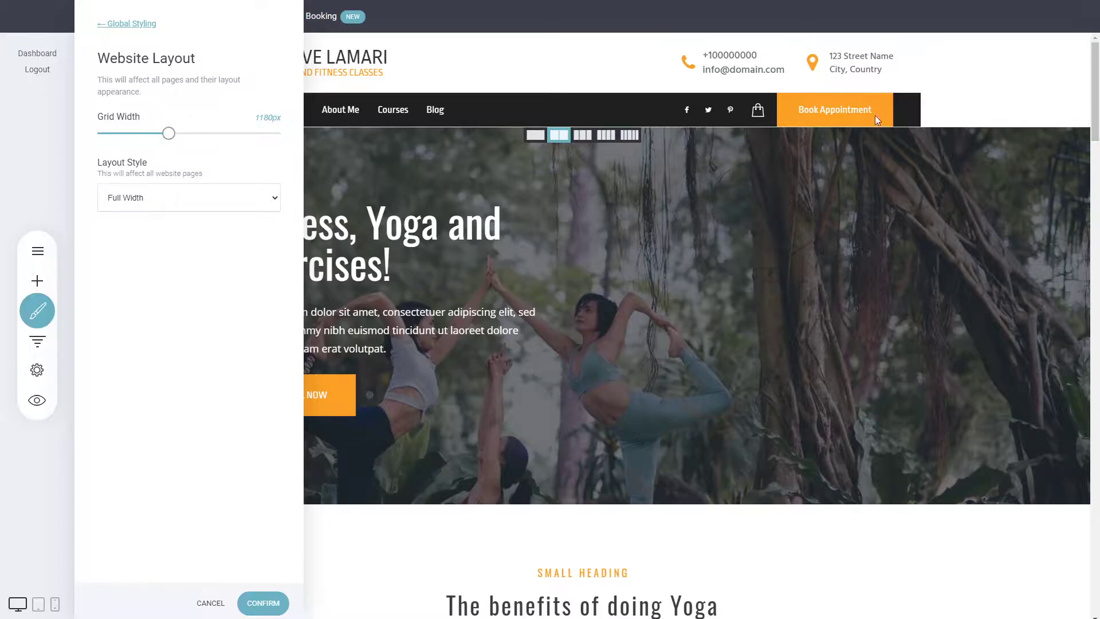
Set the website's layout style to Boxed and confirm the website layout.
click(221, 229)
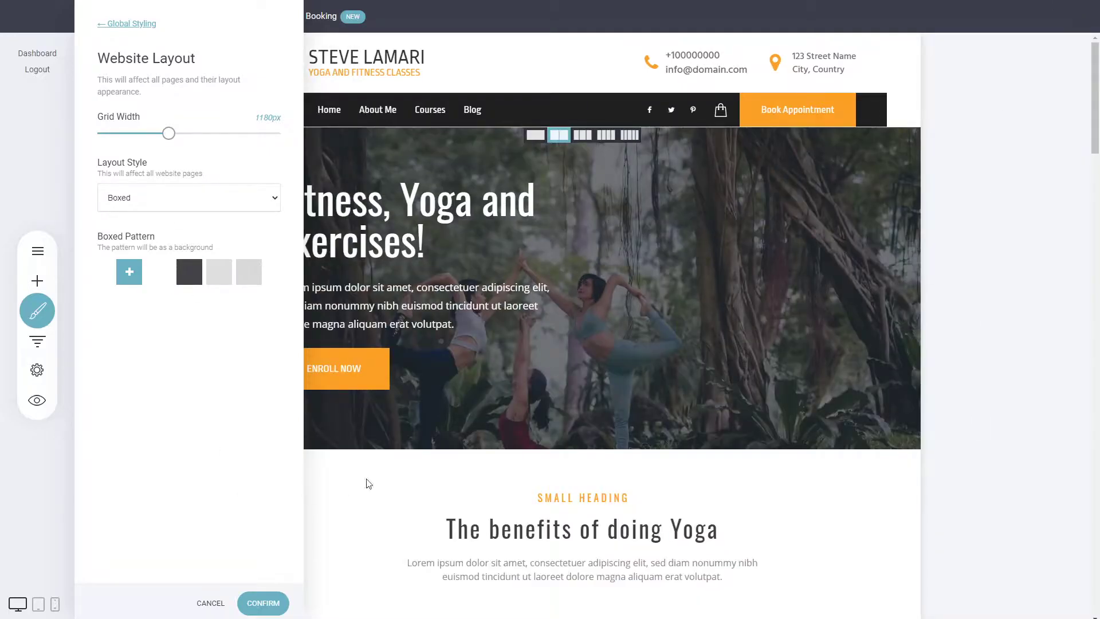
click(270, 605)
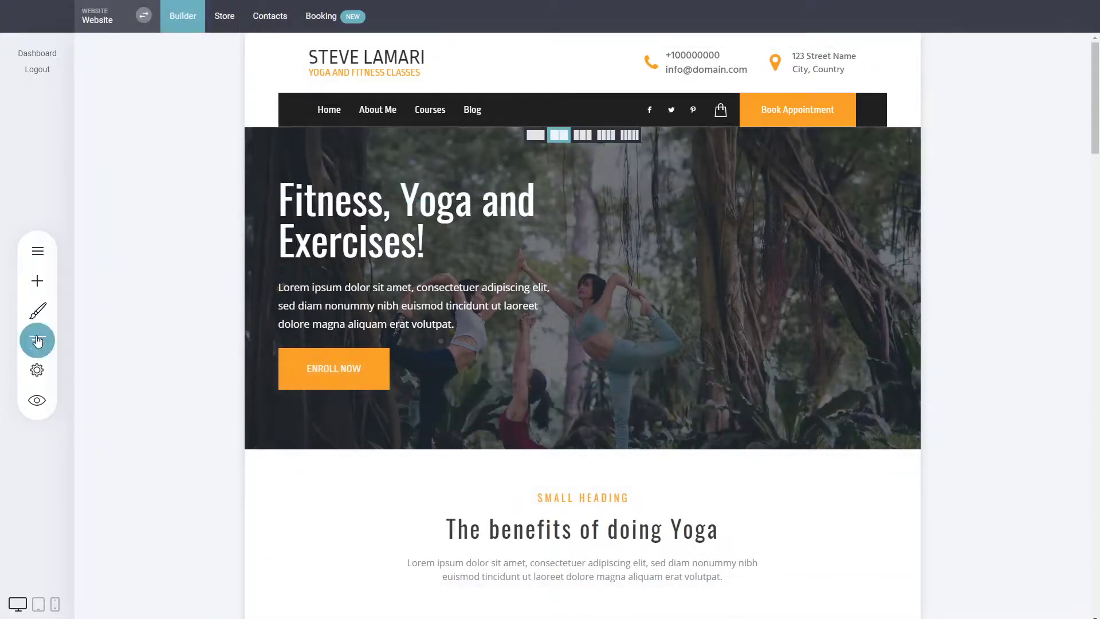
Change the website's layout style back to Full Width and confirm it.
click(37, 310)
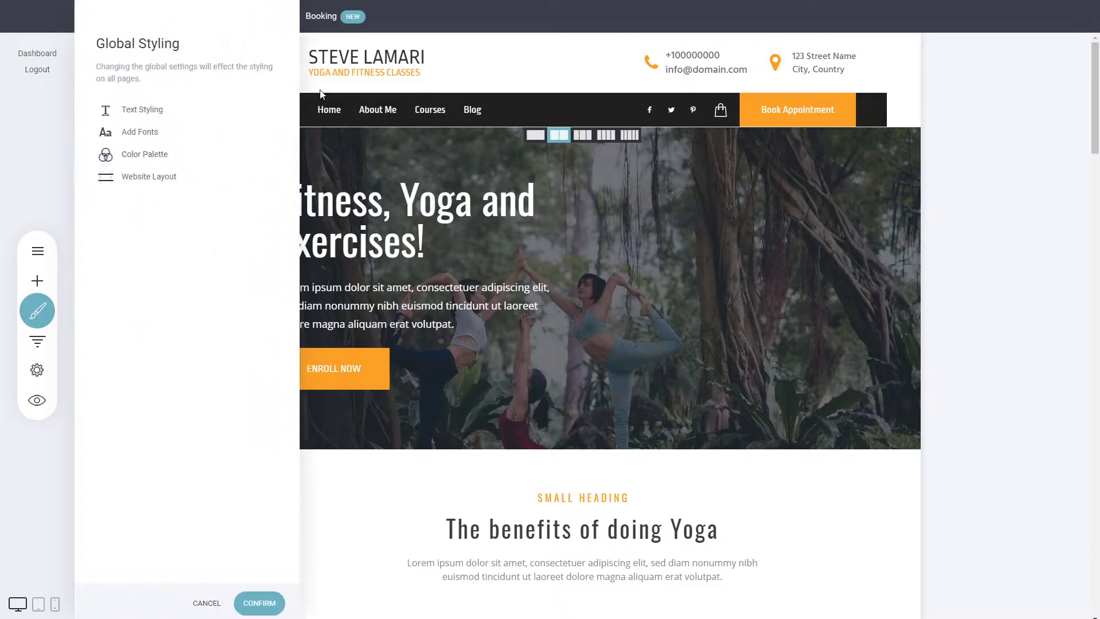
click(144, 156)
click(134, 24)
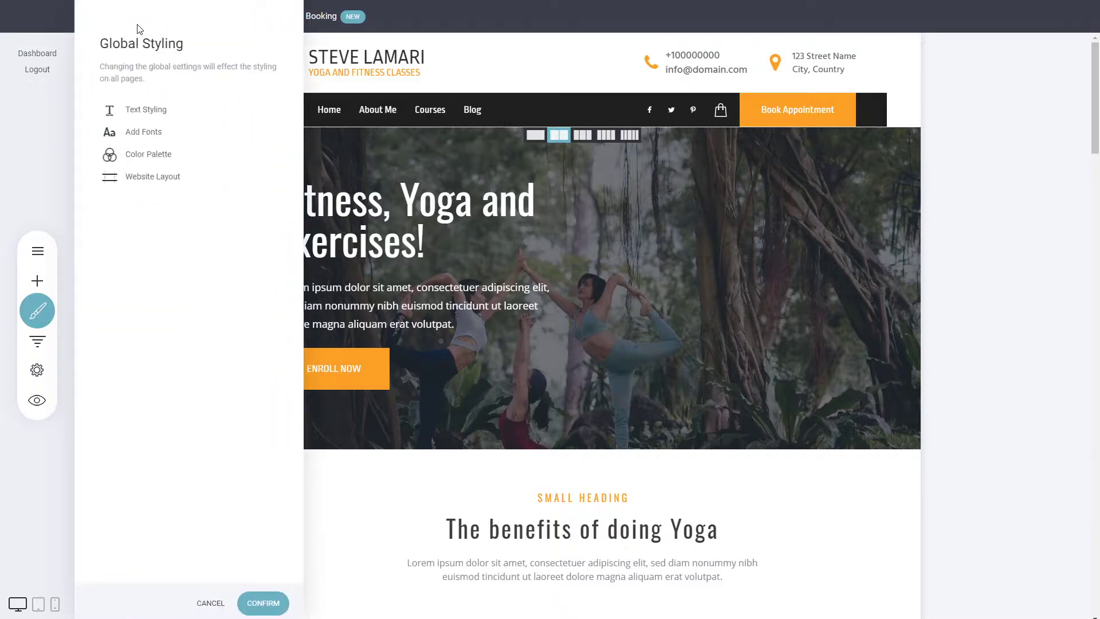
click(135, 174)
click(153, 223)
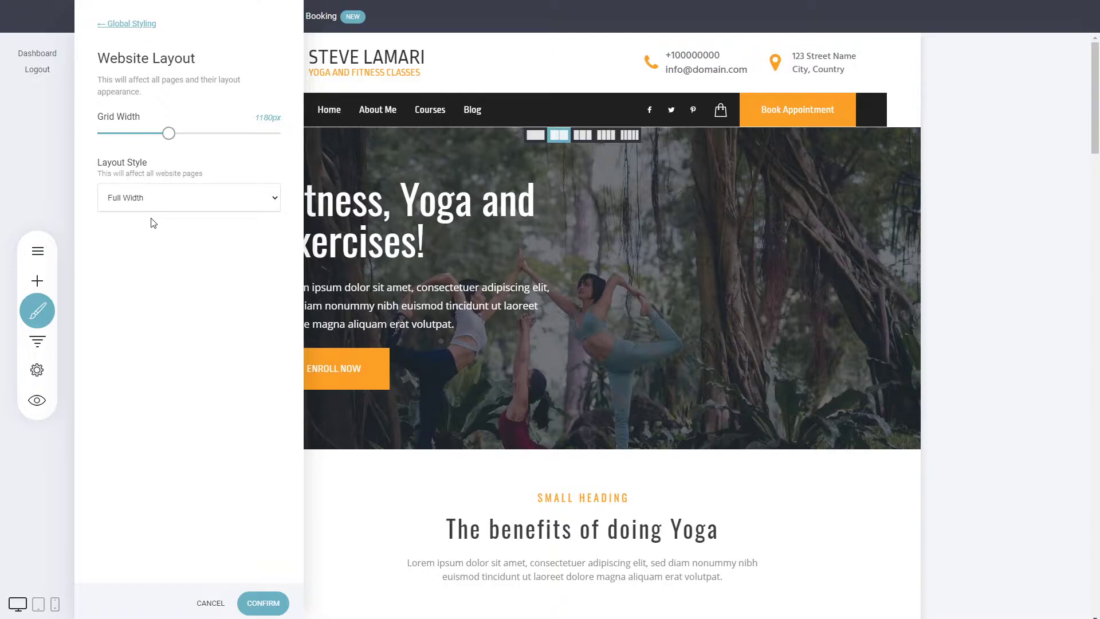
click(277, 609)
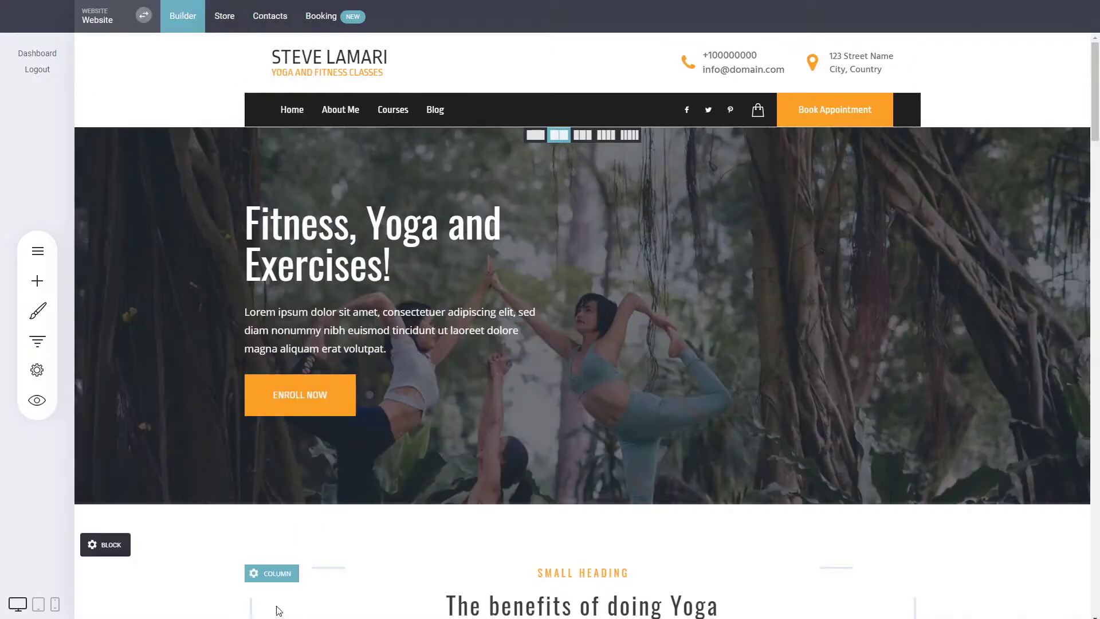
Open the global styling options.
click(37, 310)
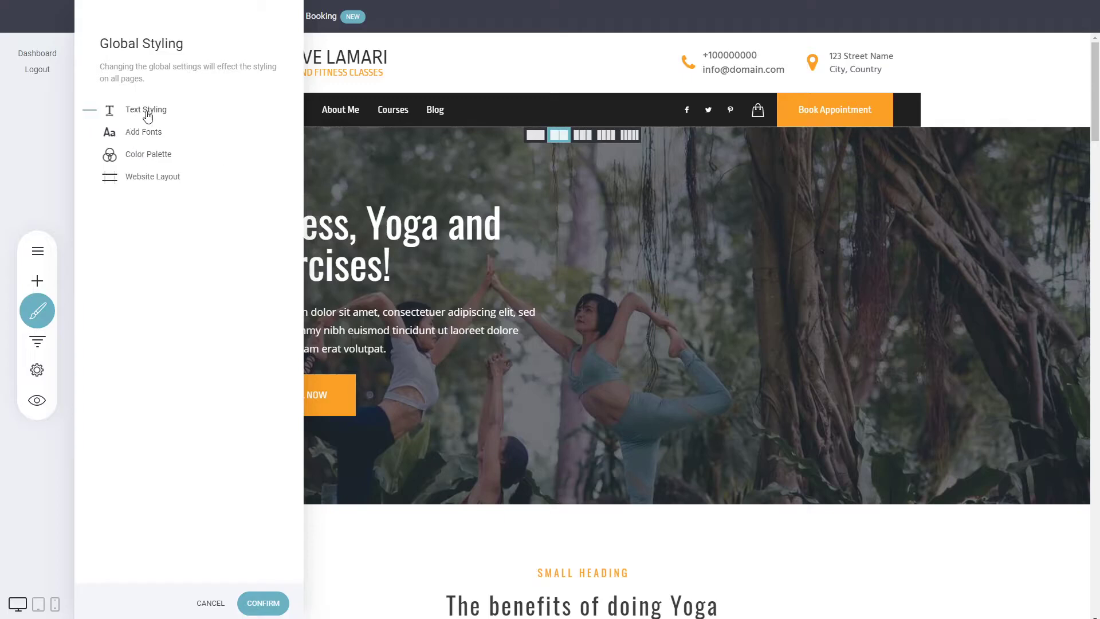